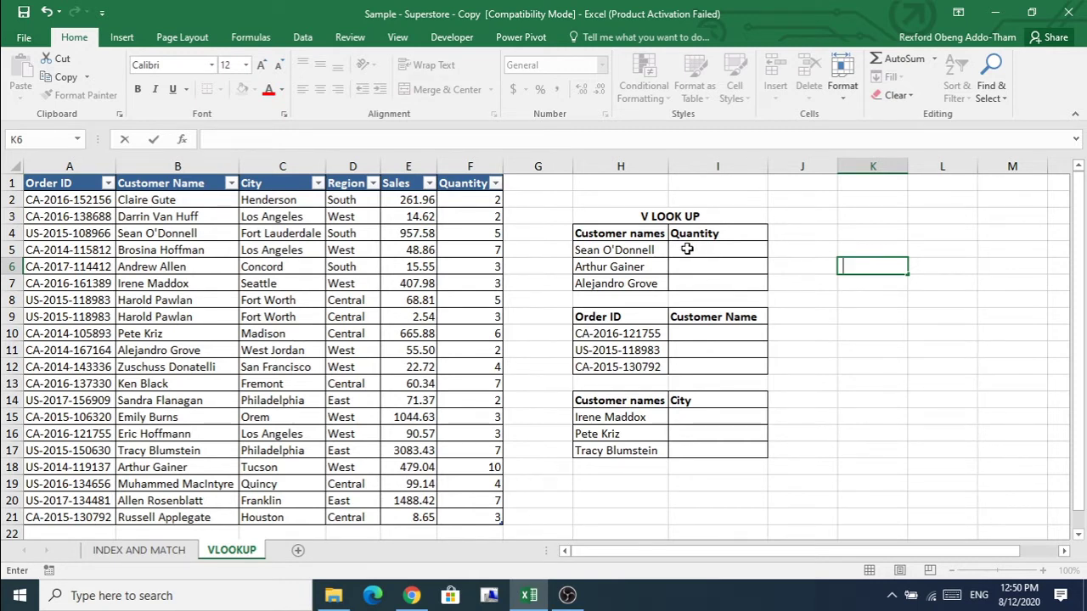
# Step: Start a VLOOKUP formula in cell I5 with the customer name in H5 as the lookup value
pyautogui.doubleClick(688, 249)
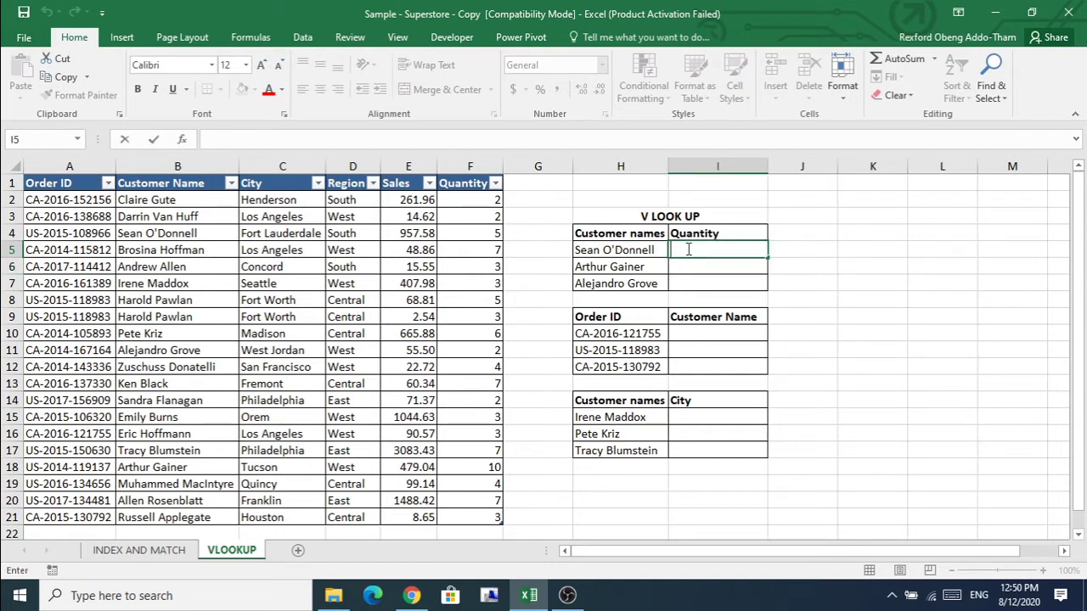
pyautogui.write('=')
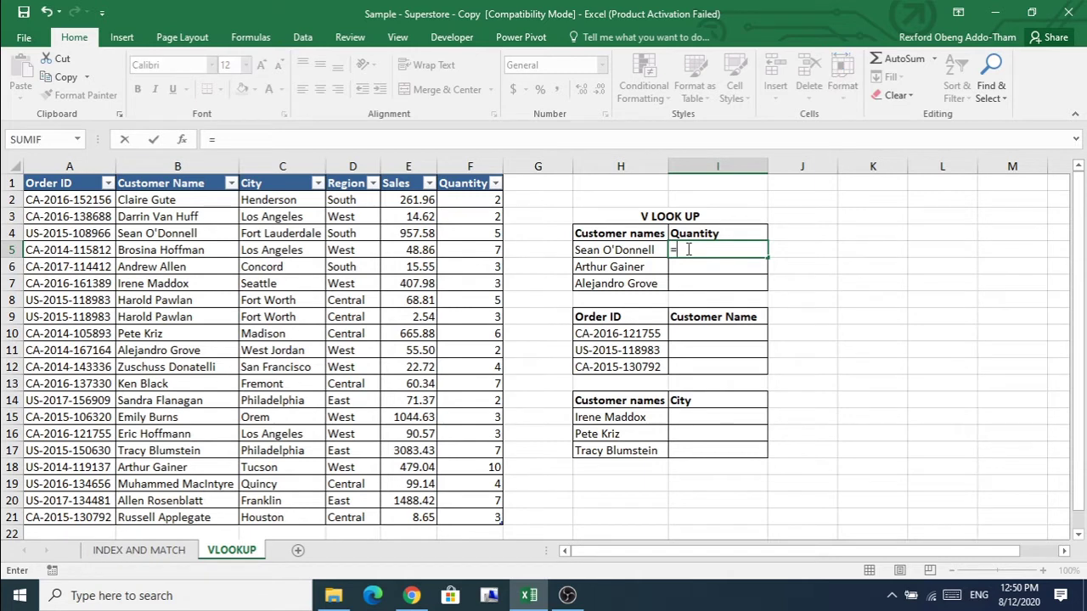
pyautogui.write('v')
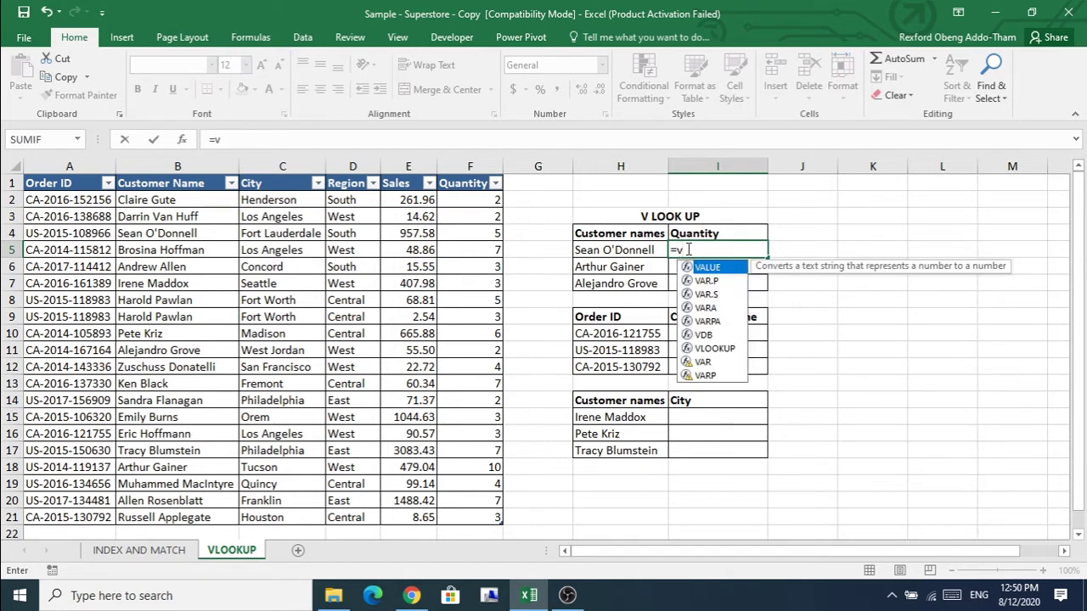
pyautogui.write('l')
pyautogui.press('Tab')
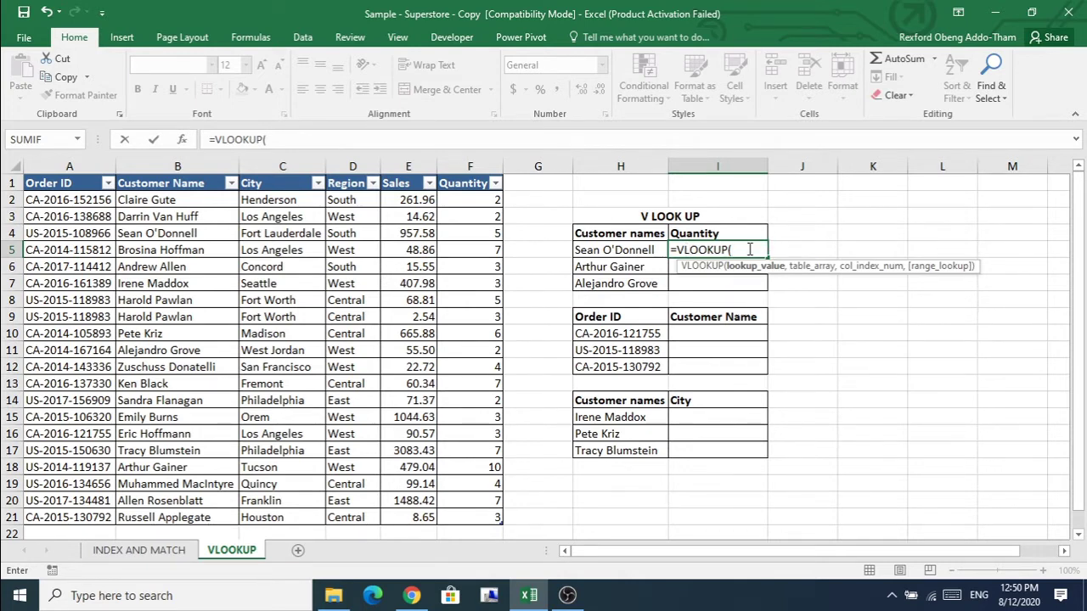
pyautogui.click(623, 251)
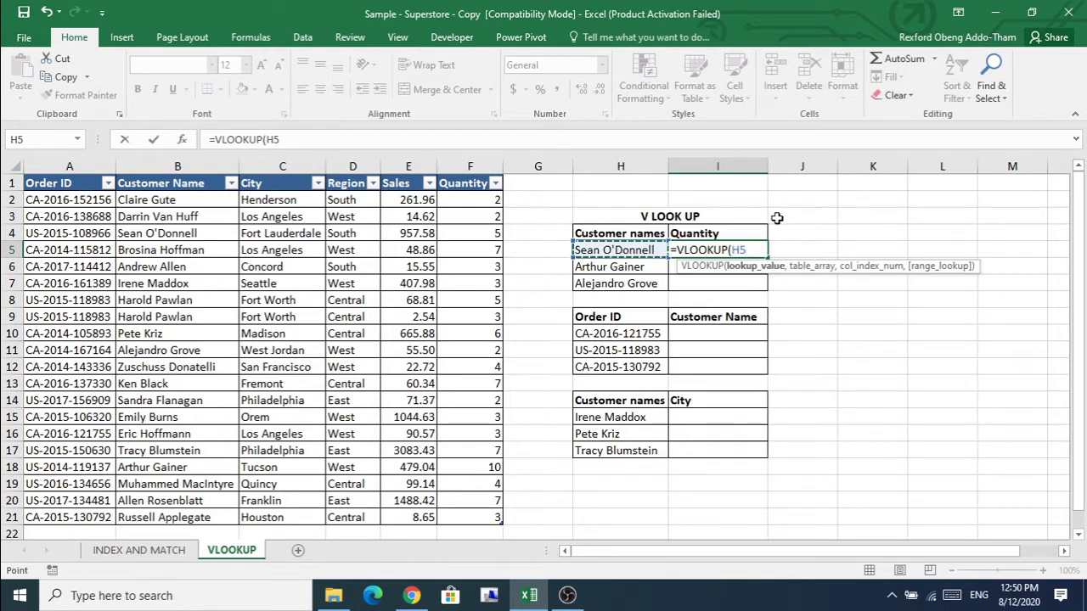
pyautogui.write(',')
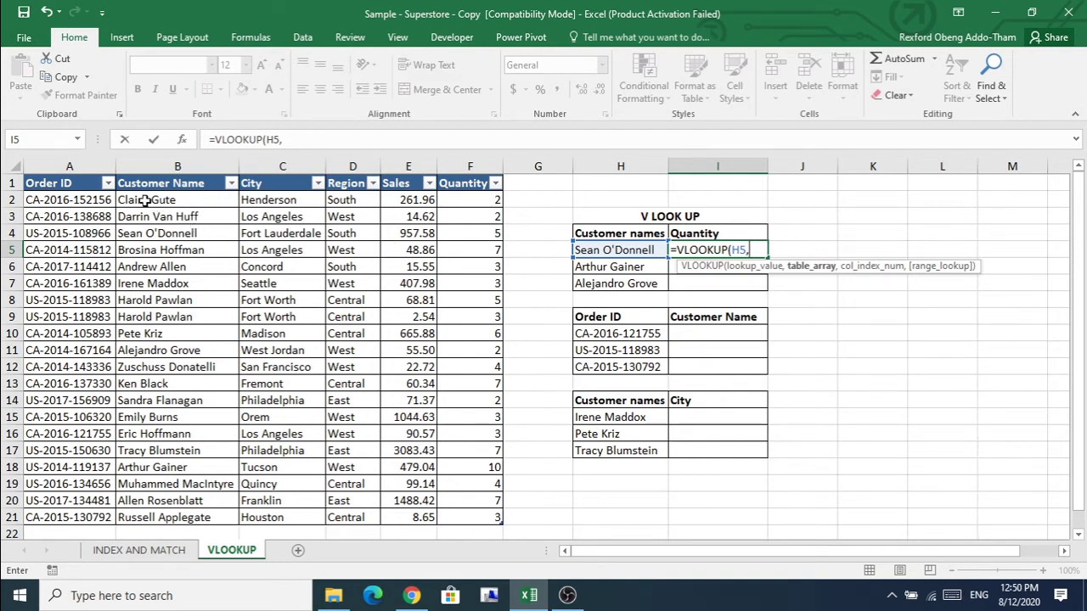
# Step: Set the I5 lookup's table array to B2:F21 and make it absolute as $B$2:$F$21
pyautogui.moveTo(146, 200); pyautogui.dragTo(486, 466)
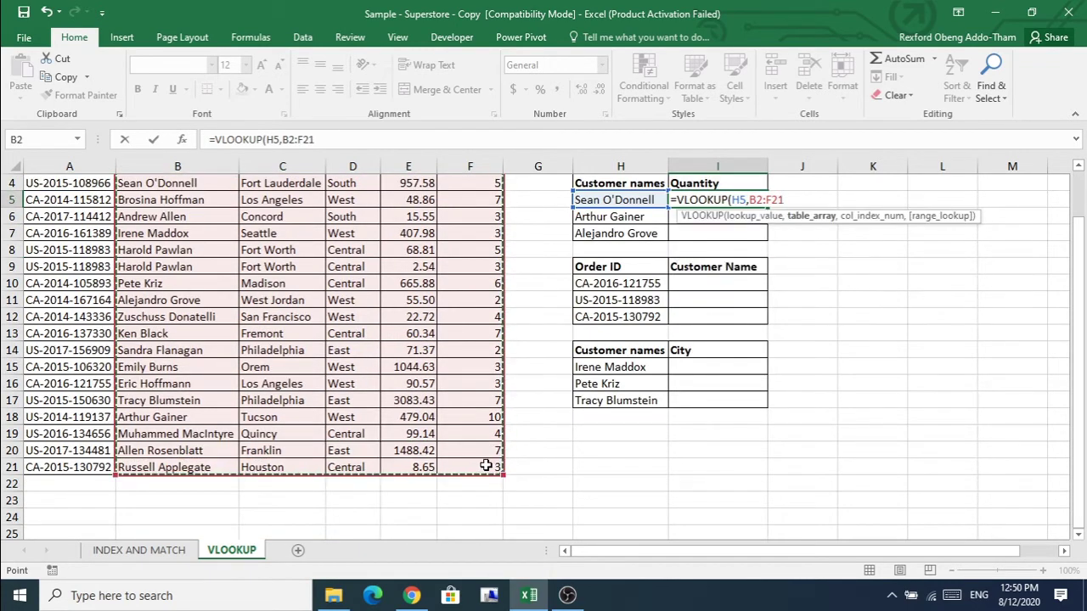
pyautogui.moveTo(1077, 265); pyautogui.dragTo(1071, 174)
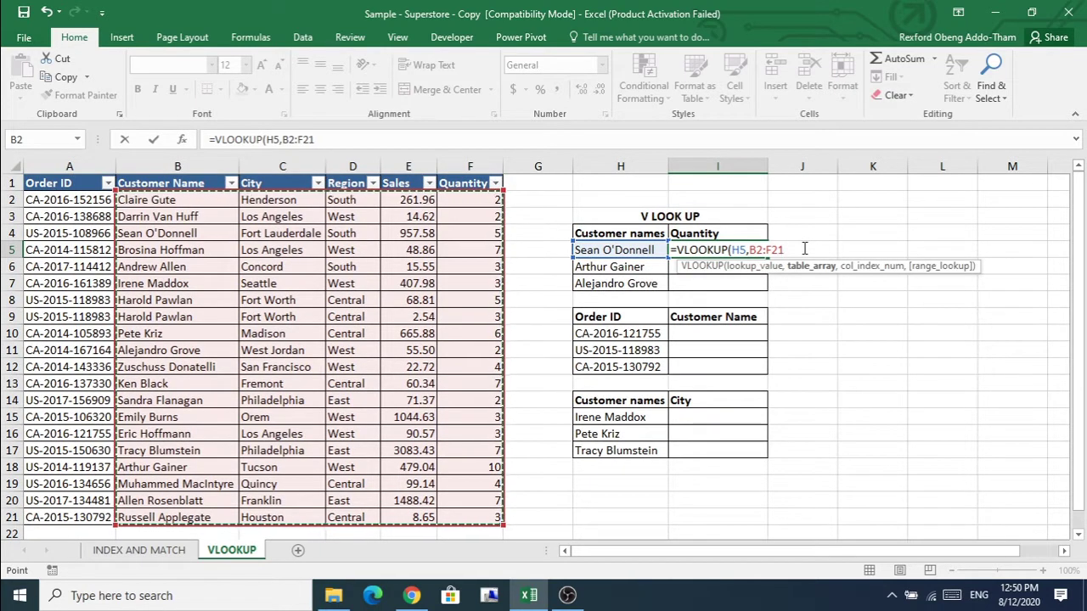
pyautogui.press('F4')
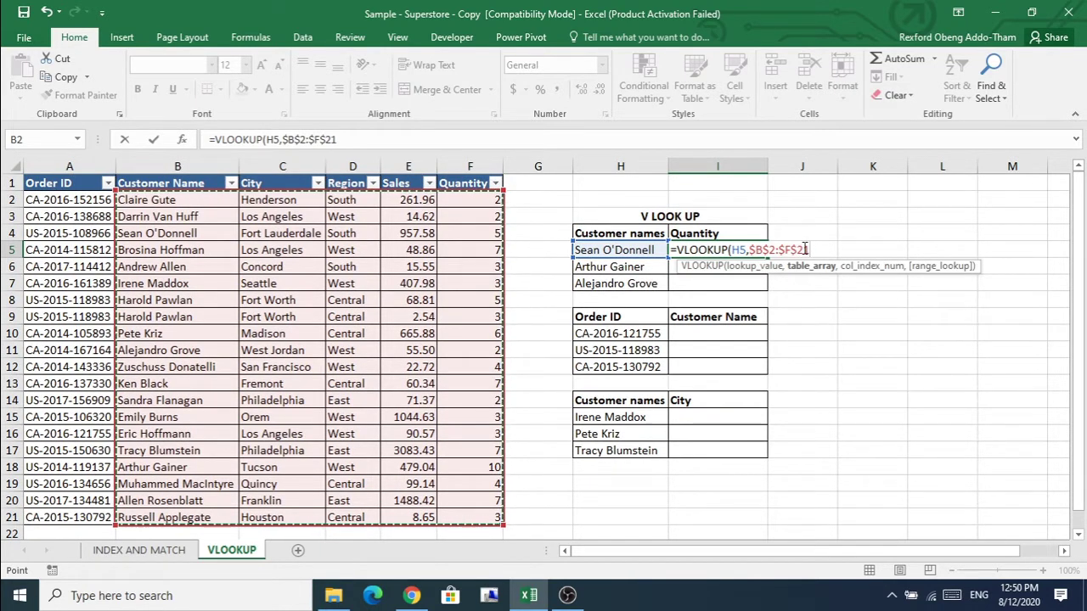
pyautogui.write(',')
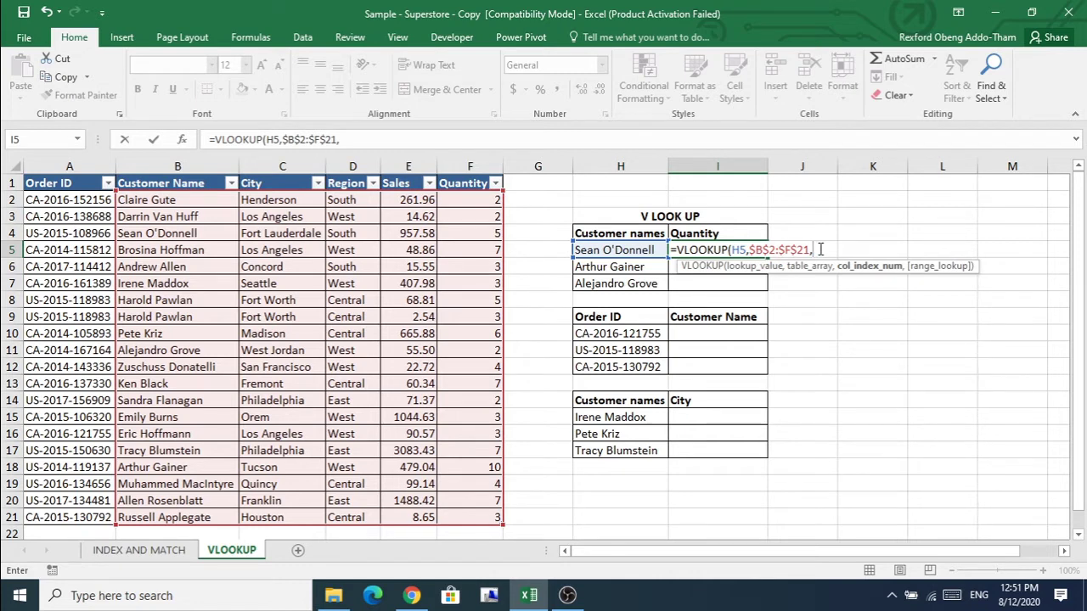
# Step: Complete the I5 VLOOKUP with column index 5 and exact match FALSE, and enter the formula
pyautogui.write('5,')
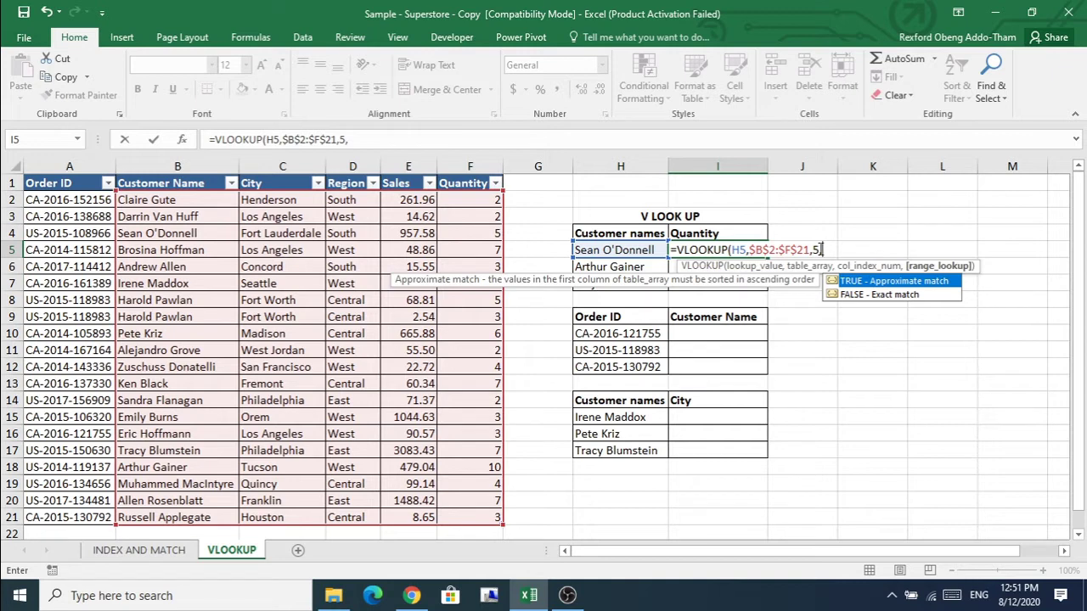
pyautogui.write('f')
pyautogui.click(820, 250)
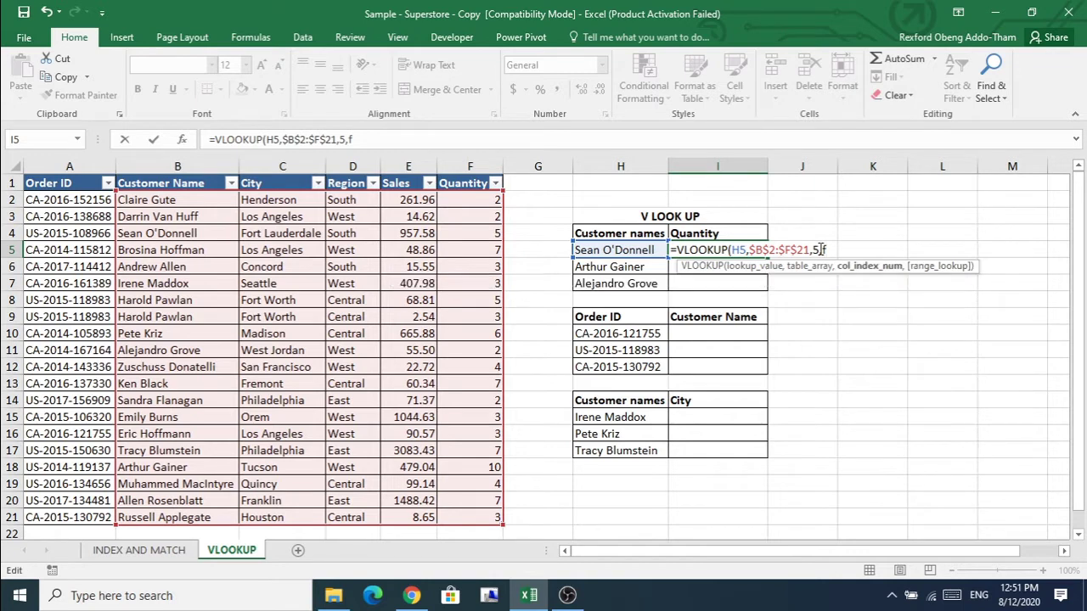
pyautogui.click(832, 250)
pyautogui.write('a')
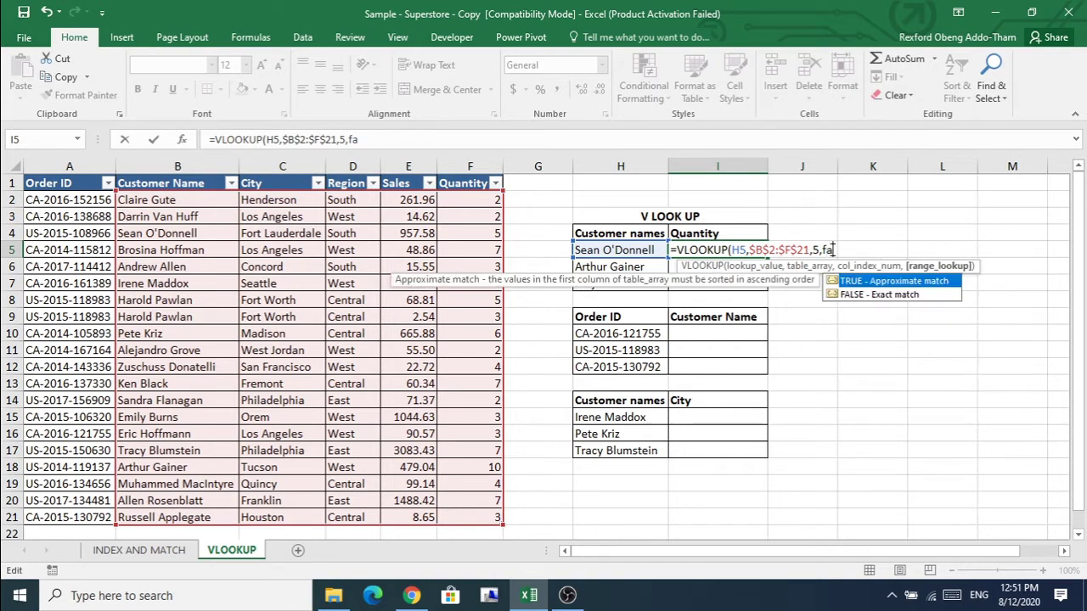
pyautogui.press('Down')
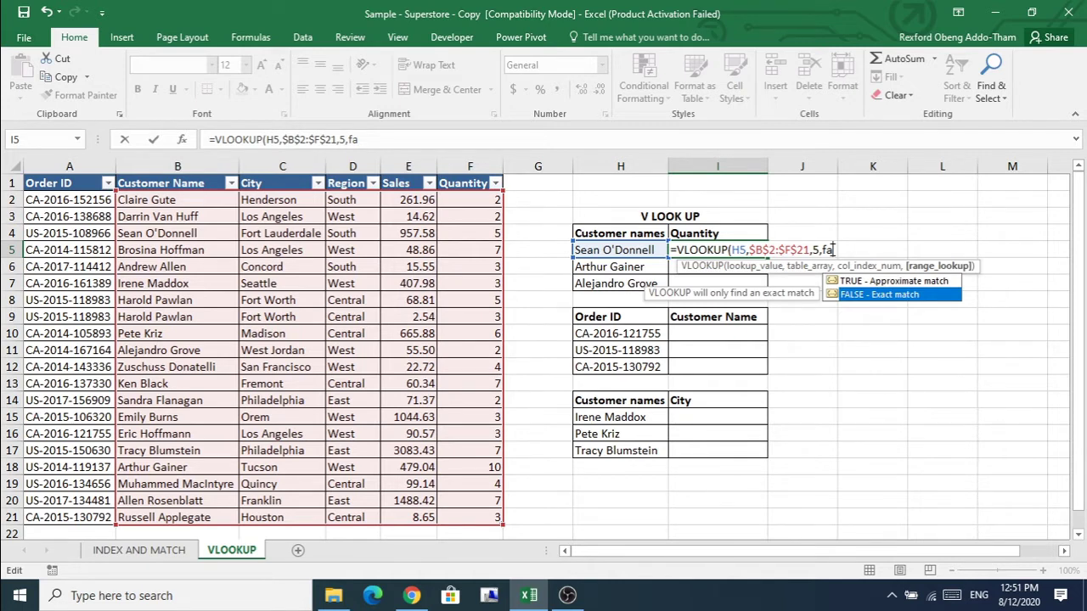
pyautogui.press('Tab')
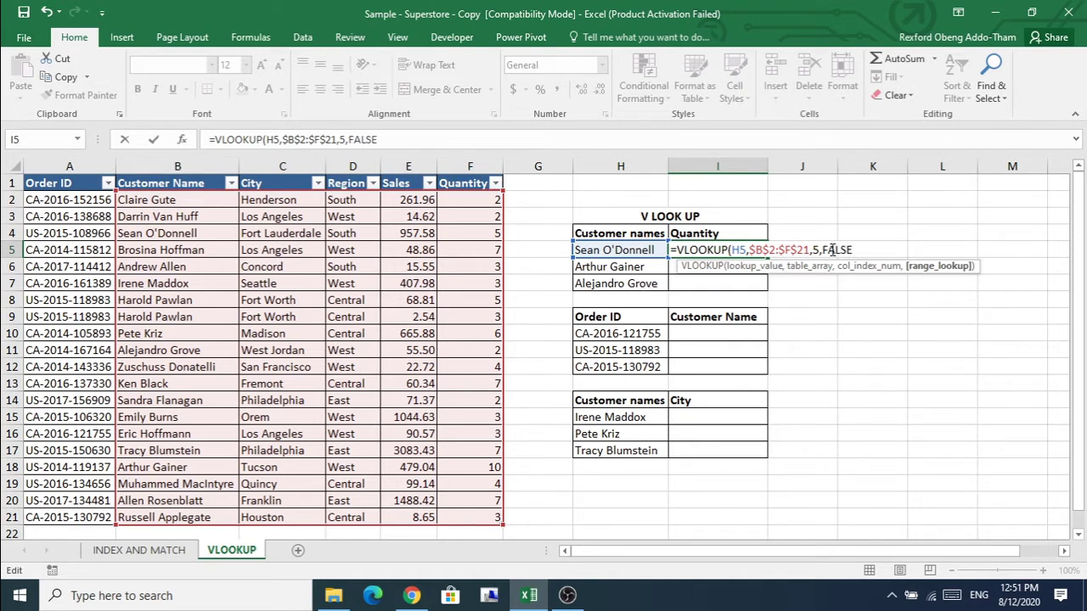
pyautogui.write(')')
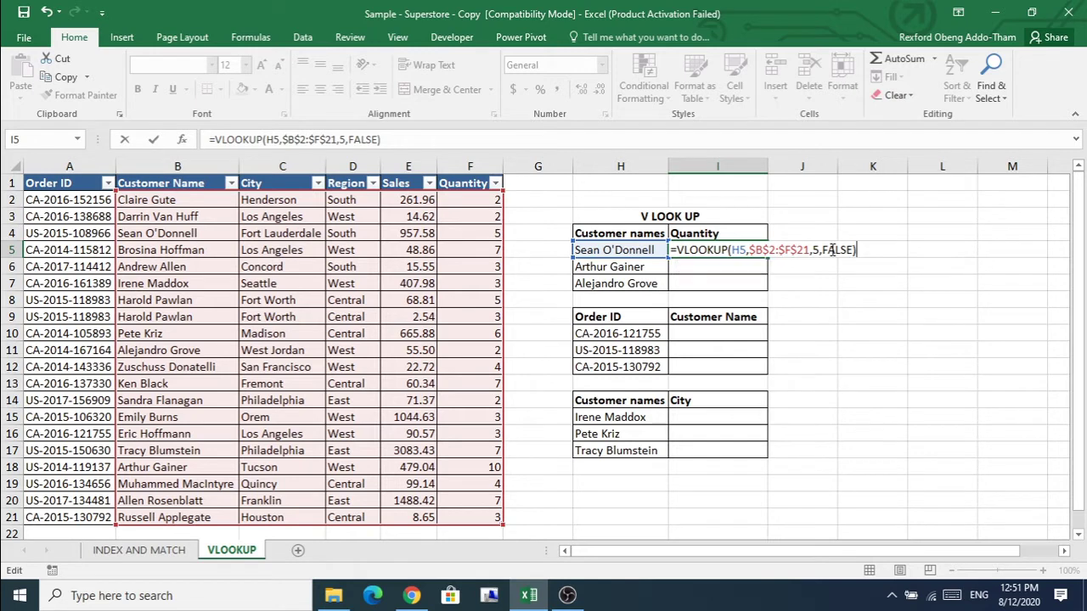
pyautogui.press('Return')
# Step: Check the I5 quantity against the matching customer's source row, and fill the formula down through I7
pyautogui.click(738, 253)
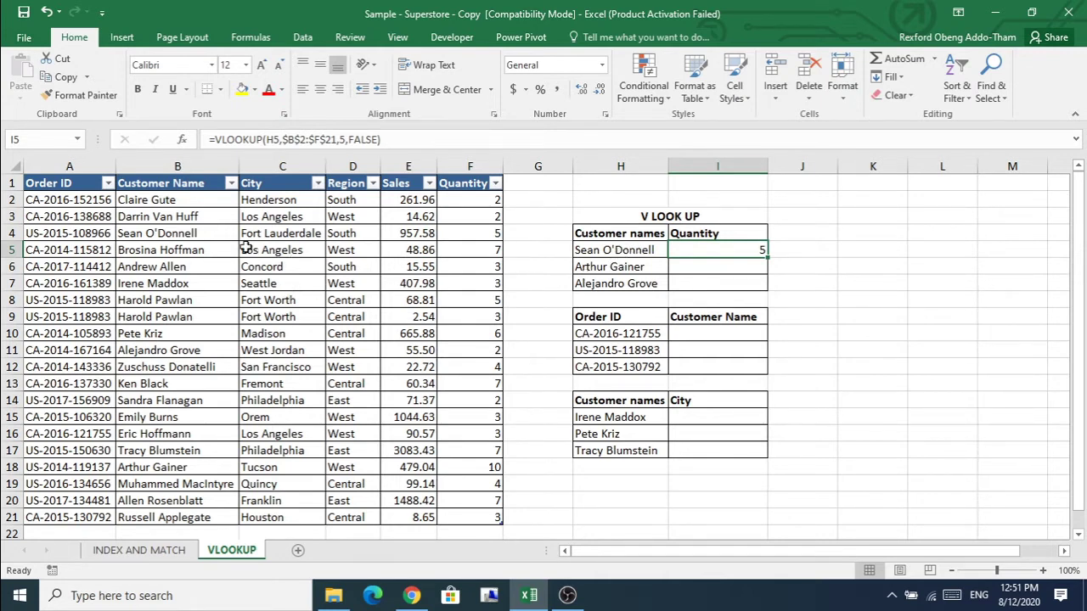
pyautogui.click(179, 233)
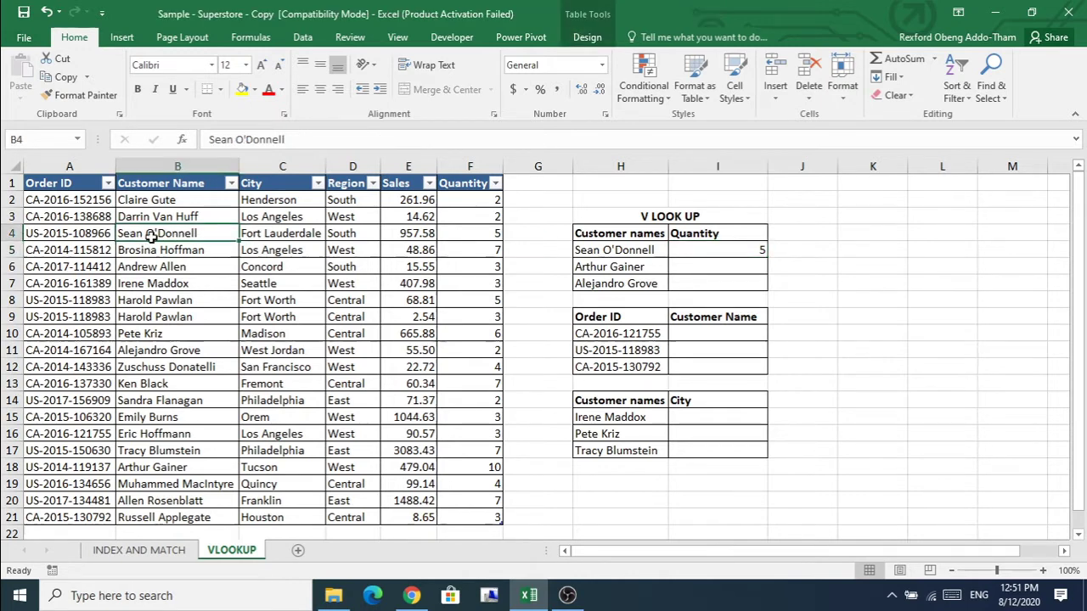
pyautogui.click(490, 236)
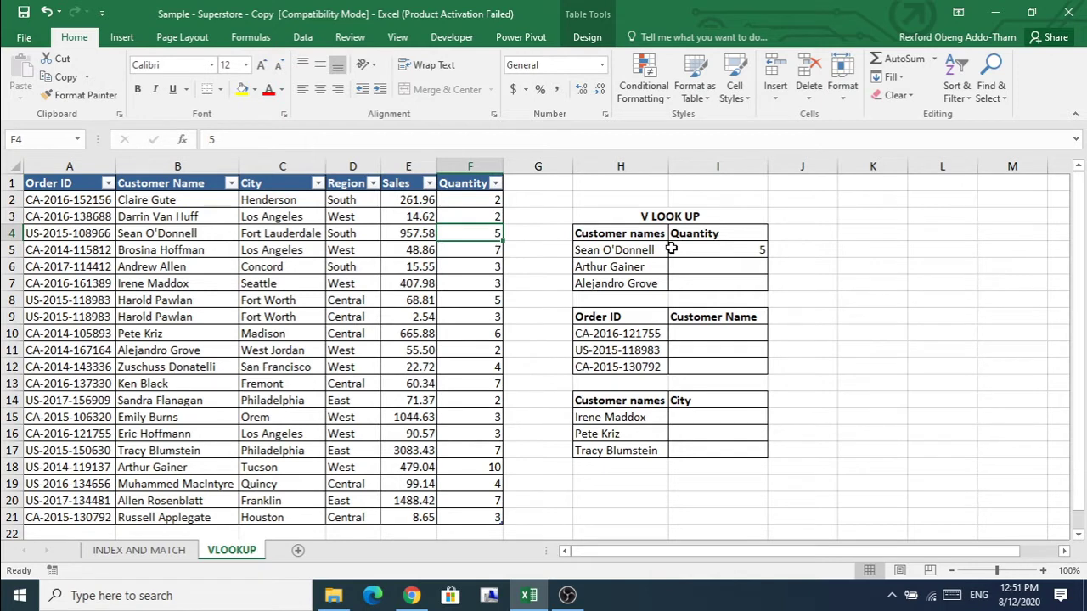
pyautogui.click(712, 250)
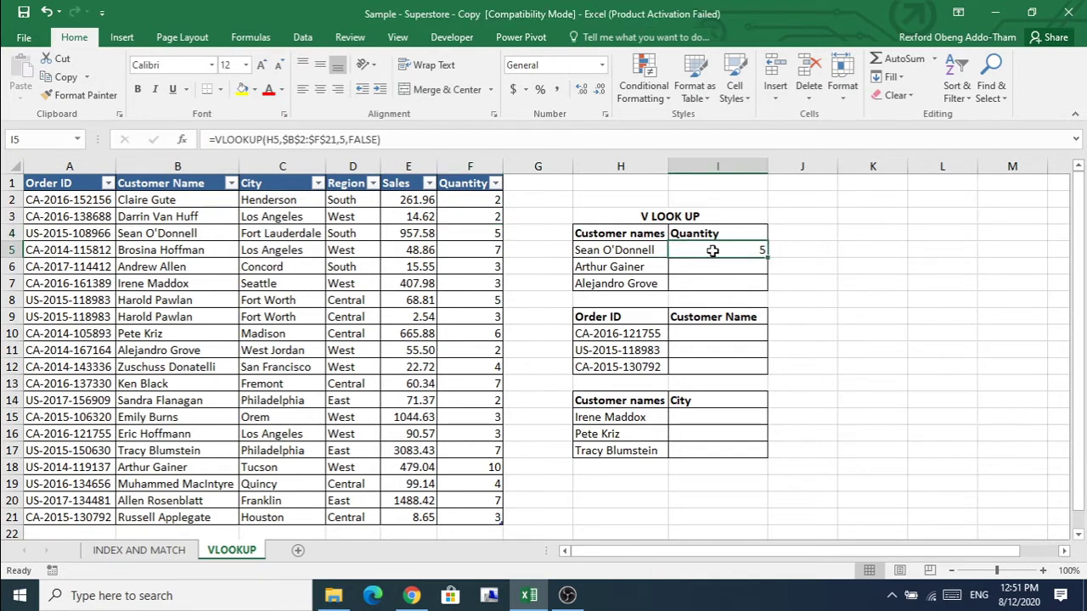
pyautogui.doubleClick(764, 255)
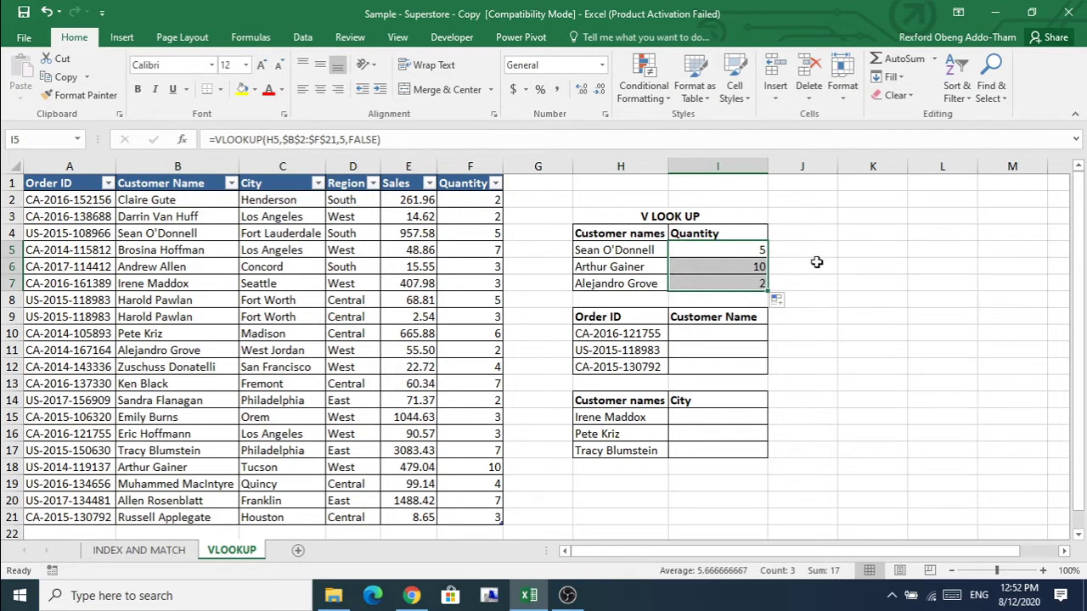
# Step: Start a VLOOKUP formula in cell I10 with the order ID in H10 as the lookup value
pyautogui.click(703, 335)
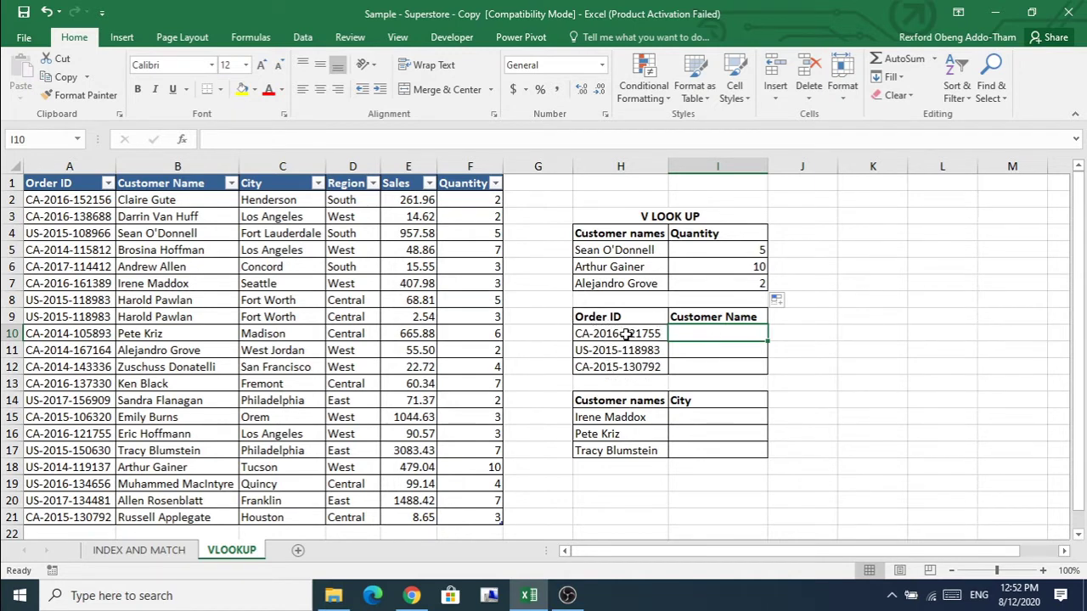
pyautogui.doubleClick(693, 336)
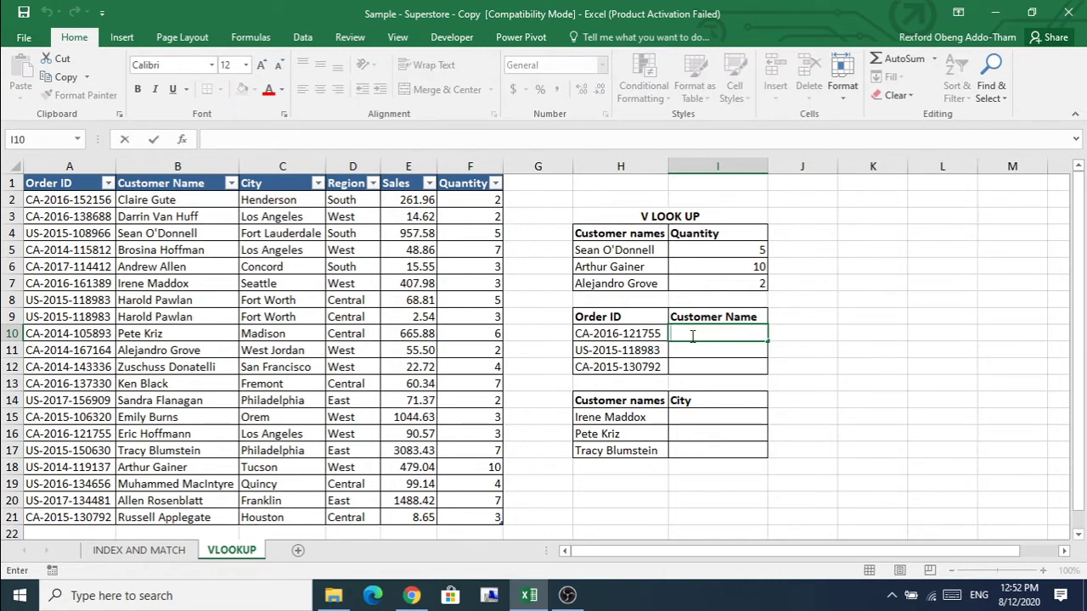
pyautogui.write('=vl')
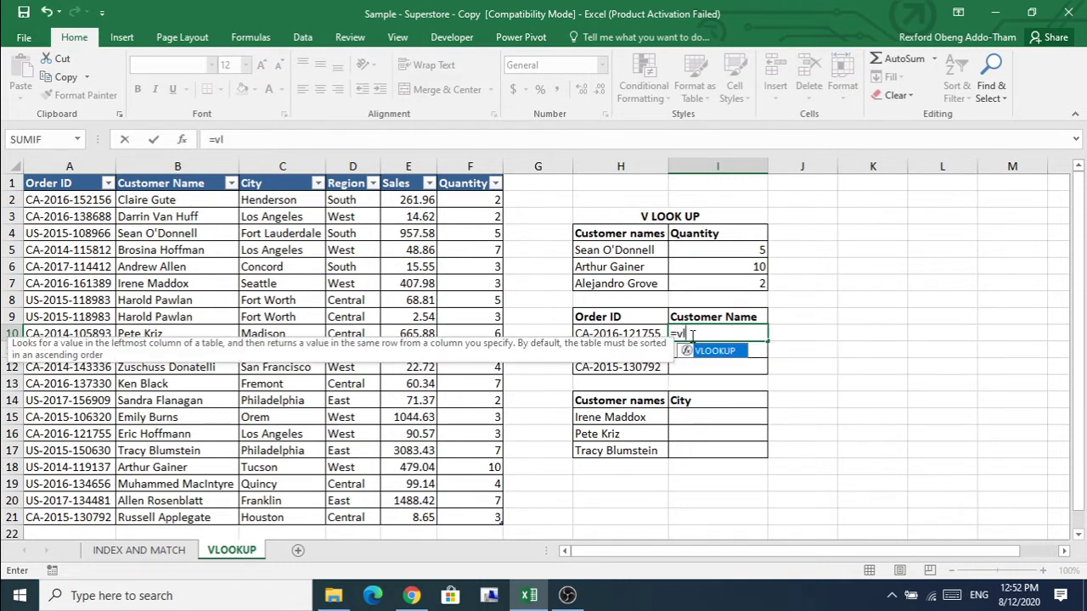
pyautogui.press('Tab')
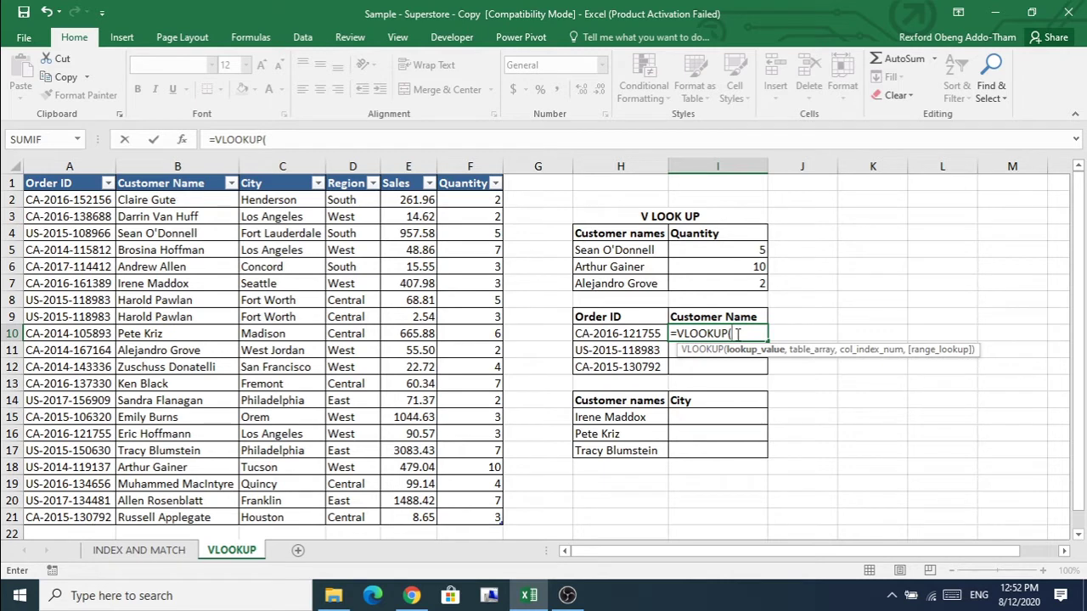
pyautogui.click(615, 331)
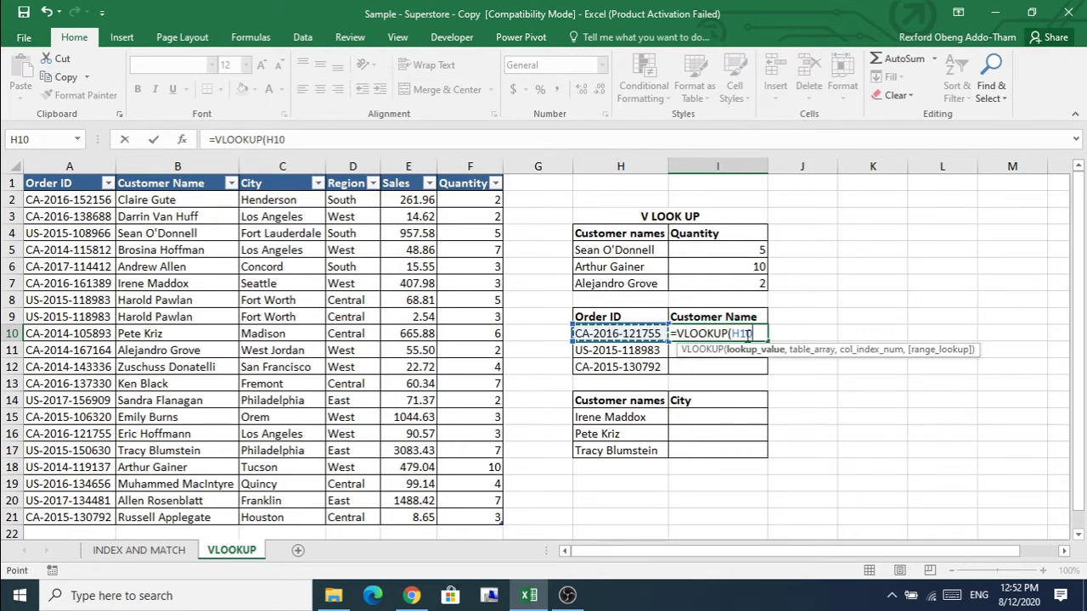
pyautogui.write(',')
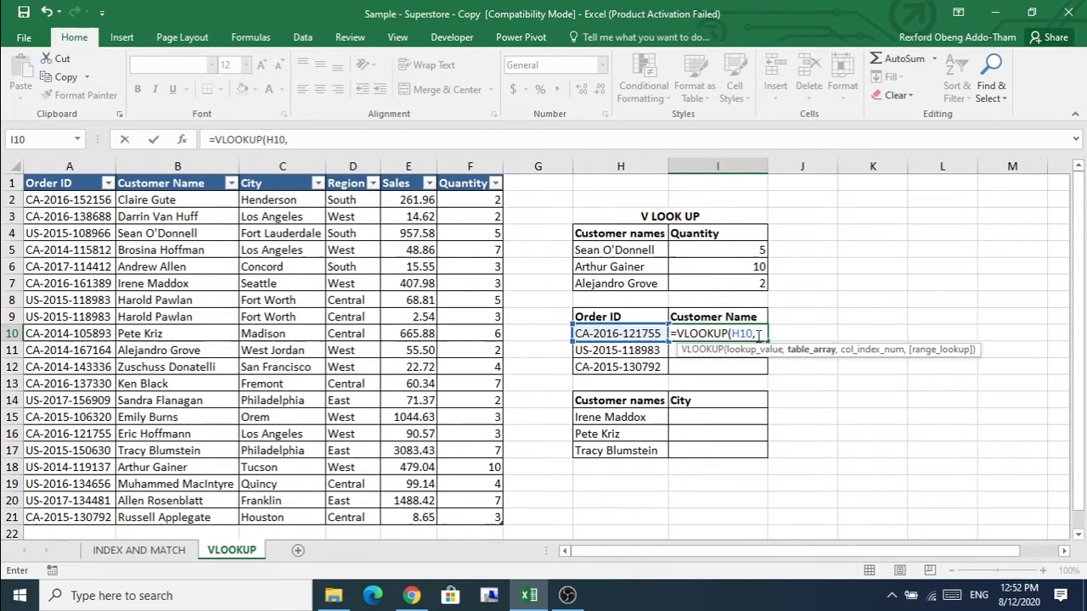
# Step: Set the I10 lookup's table array to the absolute range $A$2:$B$21 and its column index to 2
pyautogui.moveTo(67, 200); pyautogui.dragTo(138, 518)
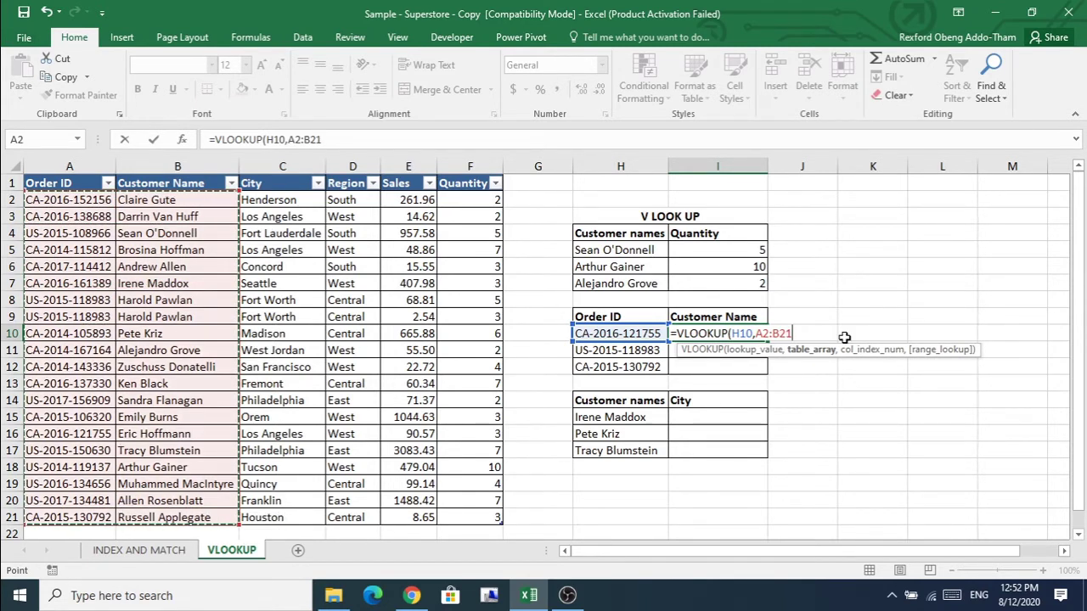
pyautogui.press('F4')
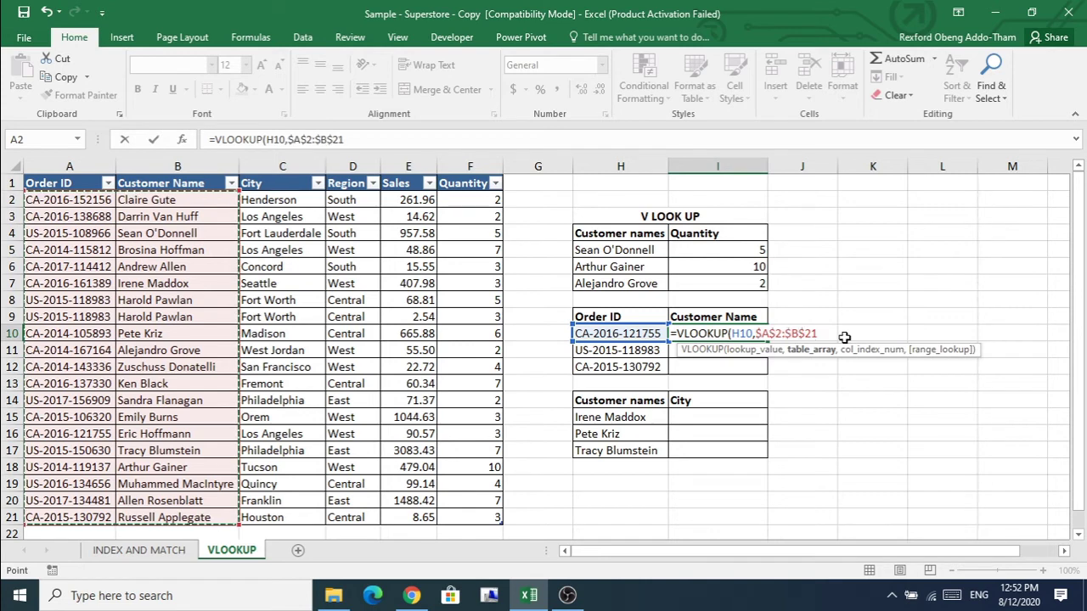
pyautogui.write(',')
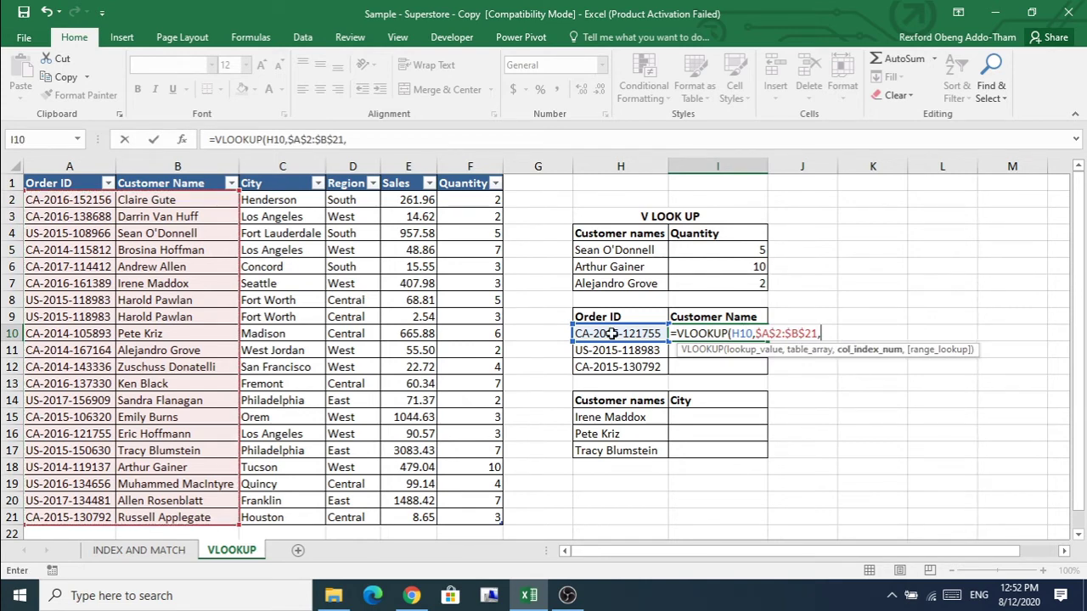
pyautogui.write('2')
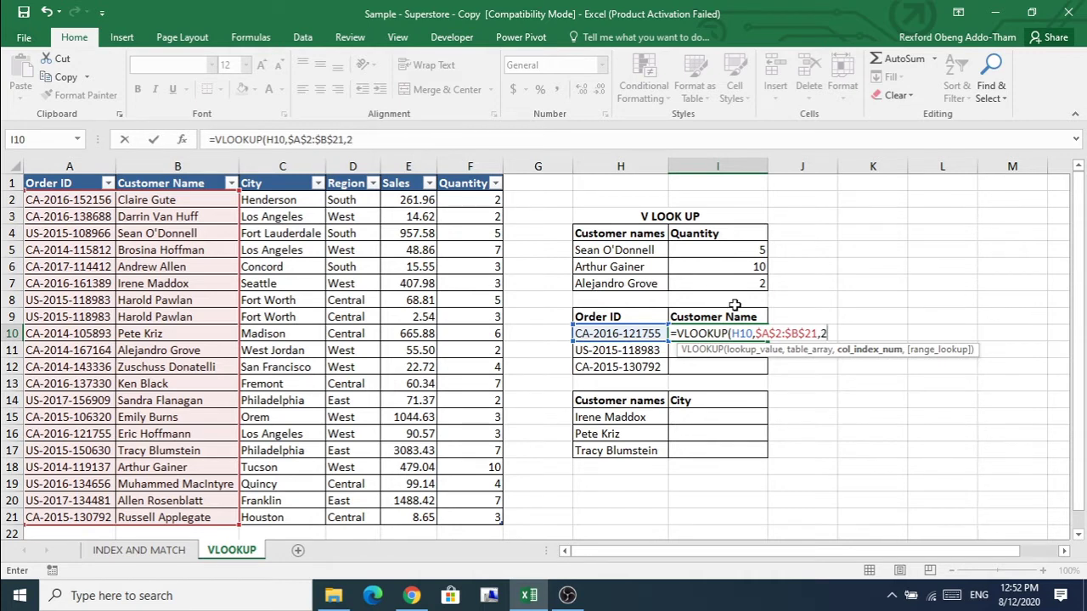
pyautogui.write(',')
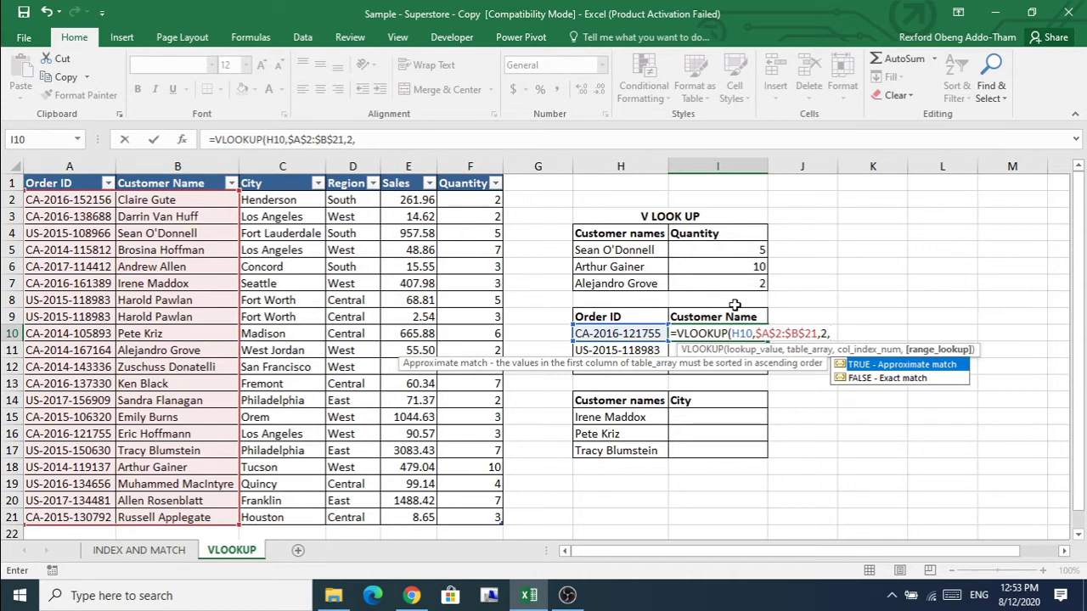
pyautogui.write('fa')
pyautogui.press('Tab')
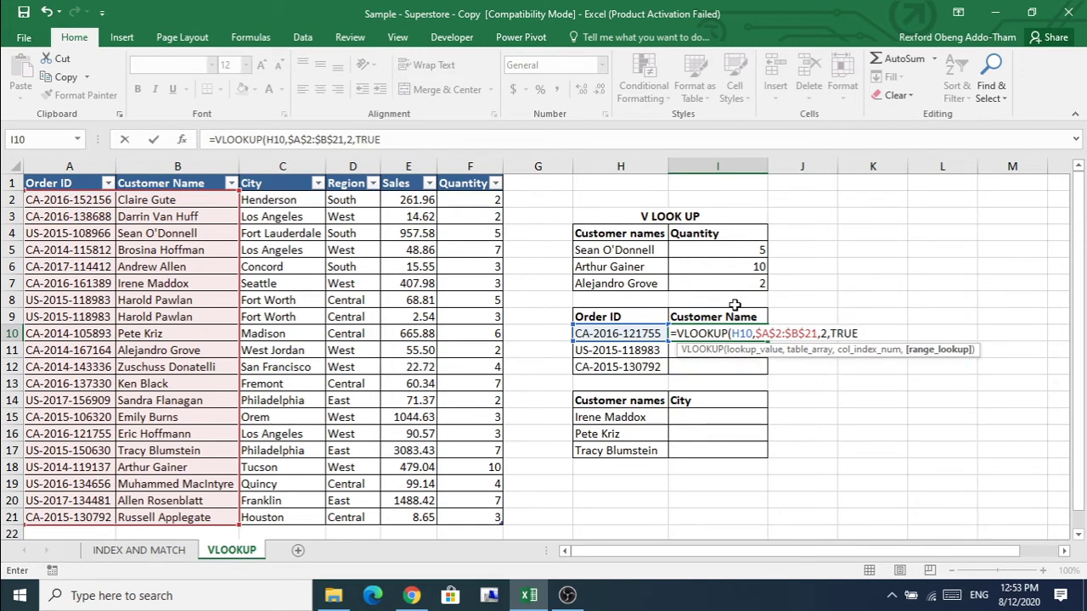
pyautogui.press('BackSpace')
pyautogui.press('BackSpace')
pyautogui.press('BackSpace')
pyautogui.press('BackSpace')
# Step: Complete the I10 VLOOKUP with exact match FALSE and enter the formula
pyautogui.write('fa')
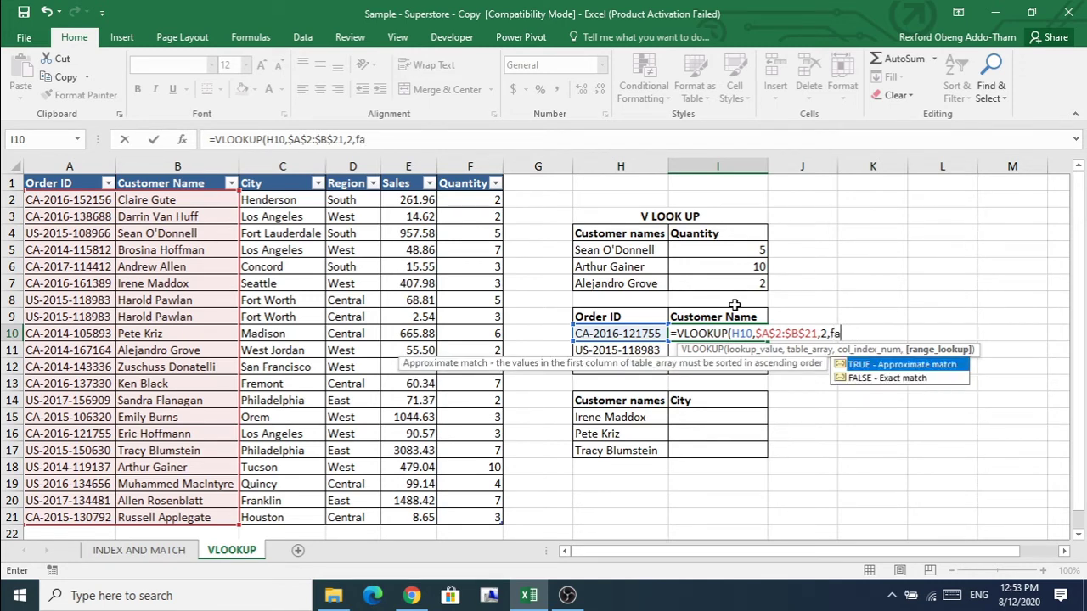
pyautogui.press('Down')
pyautogui.press('Tab')
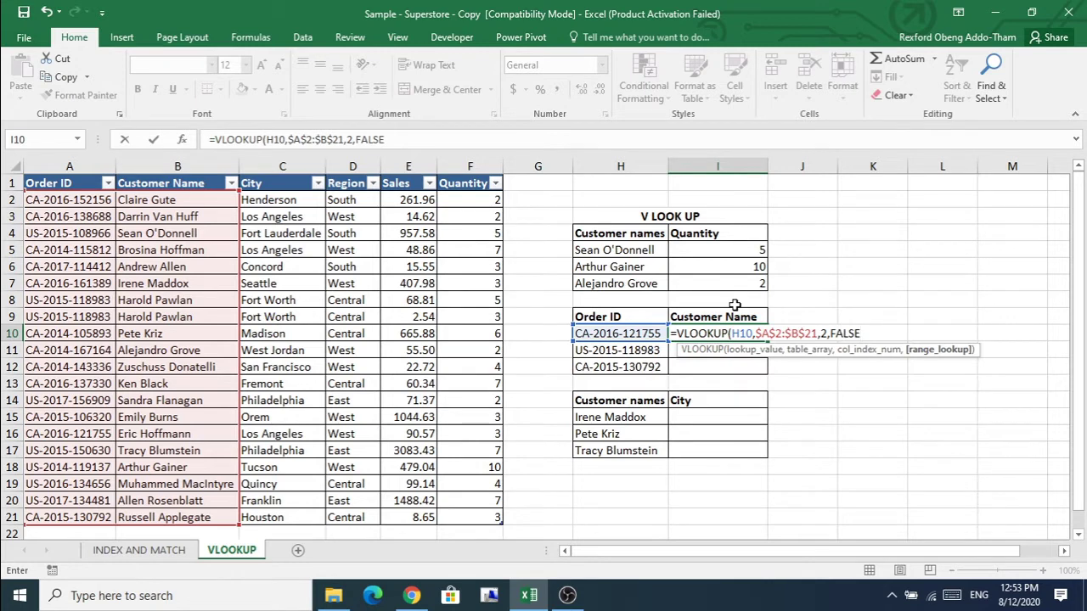
pyautogui.write(')')
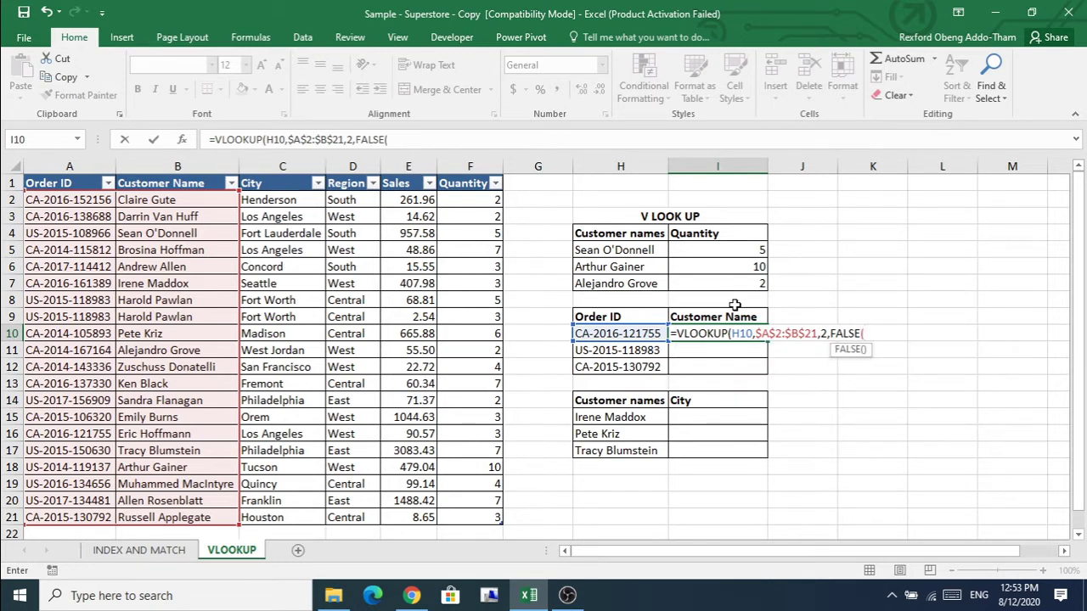
pyautogui.press('Return')
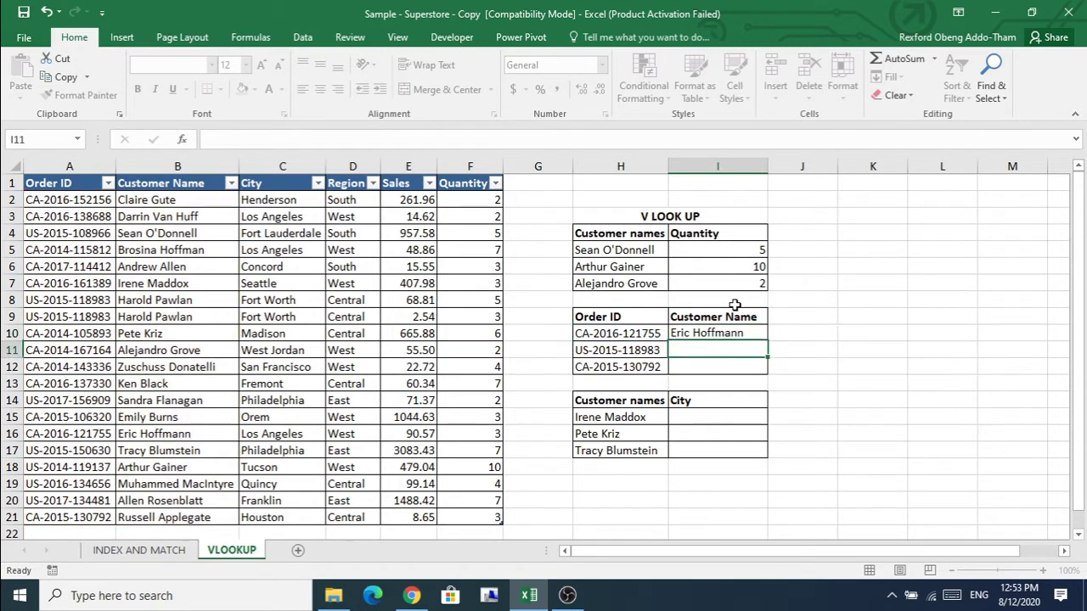
# Step: Check the I10 customer name against its order ID, and fill the formula down through I12
pyautogui.click(725, 334)
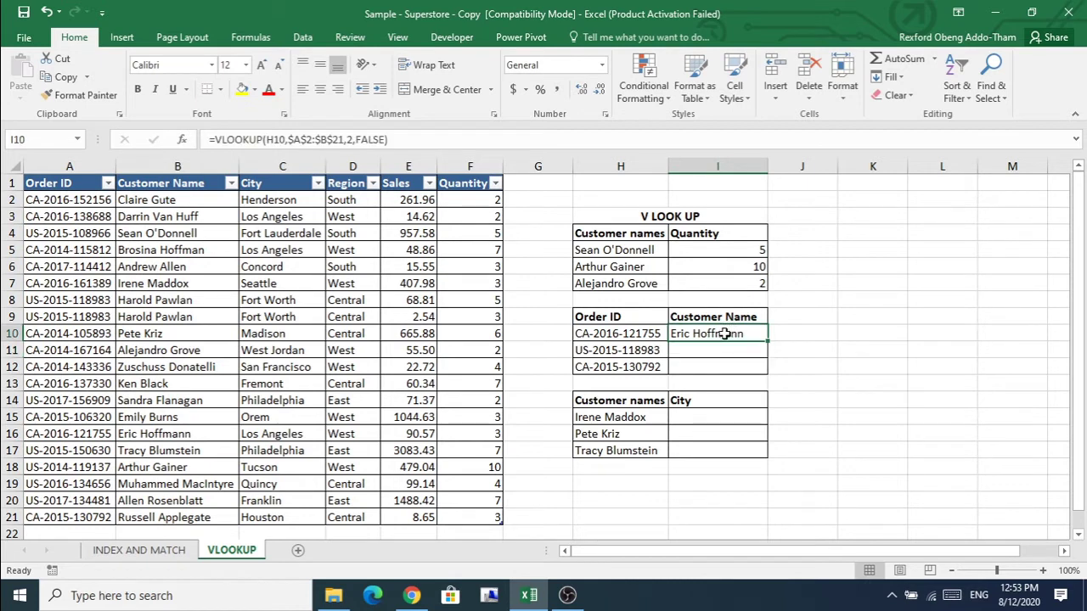
pyautogui.click(626, 331)
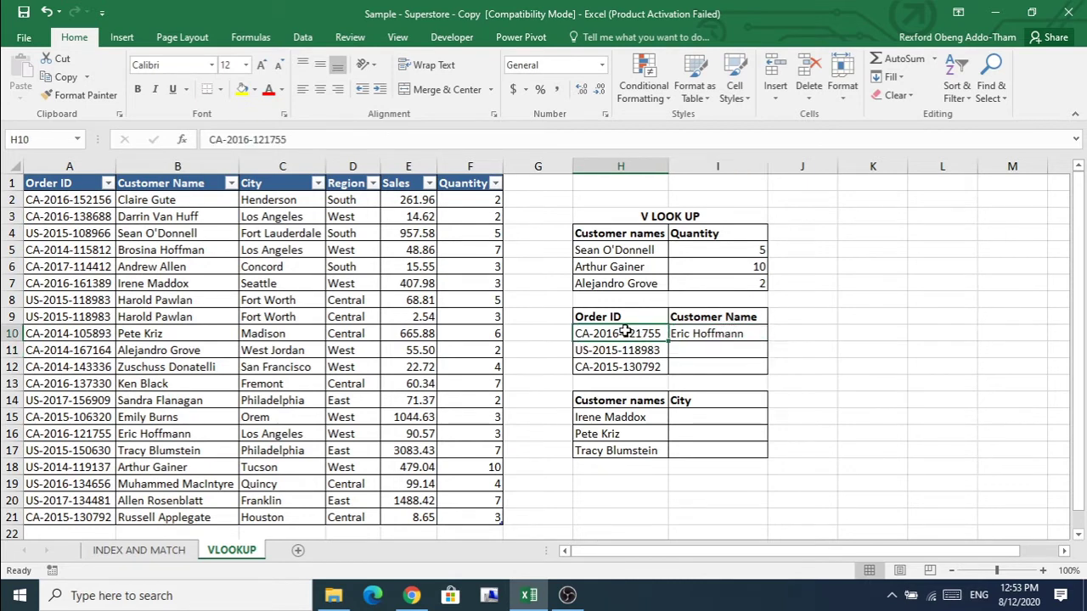
pyautogui.click(702, 332)
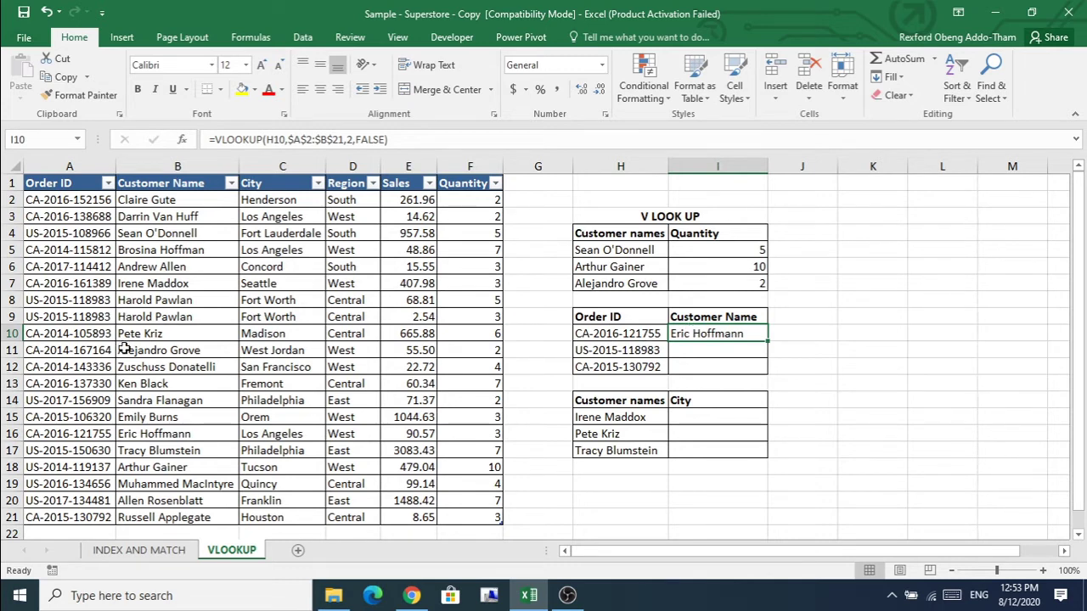
pyautogui.doubleClick(769, 341)
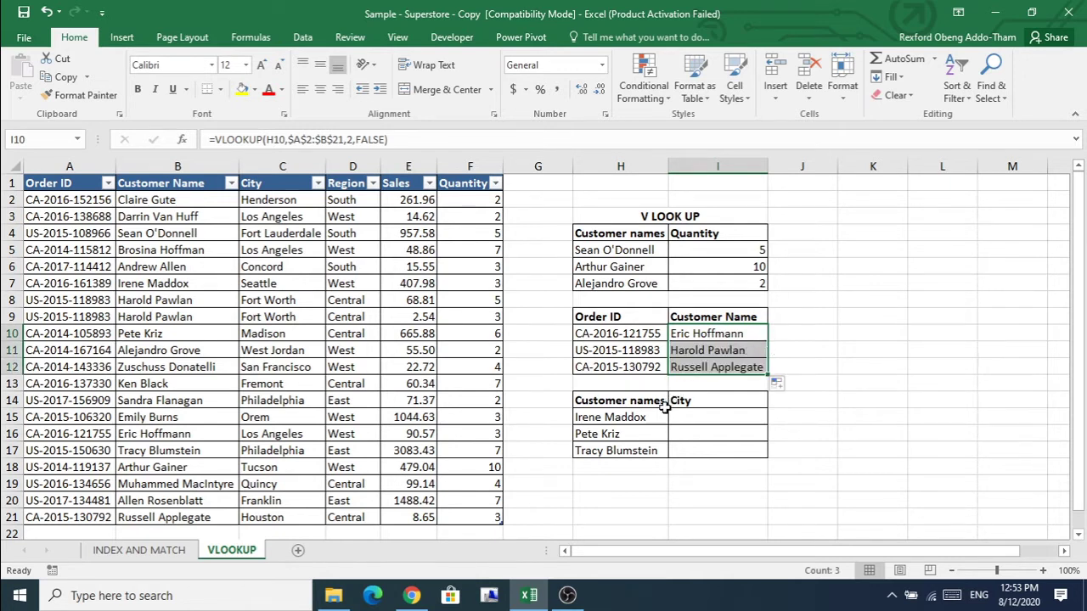
# Step: Start a VLOOKUP formula in cell I15 with the customer name in H15 as the lookup value
pyautogui.click(638, 416)
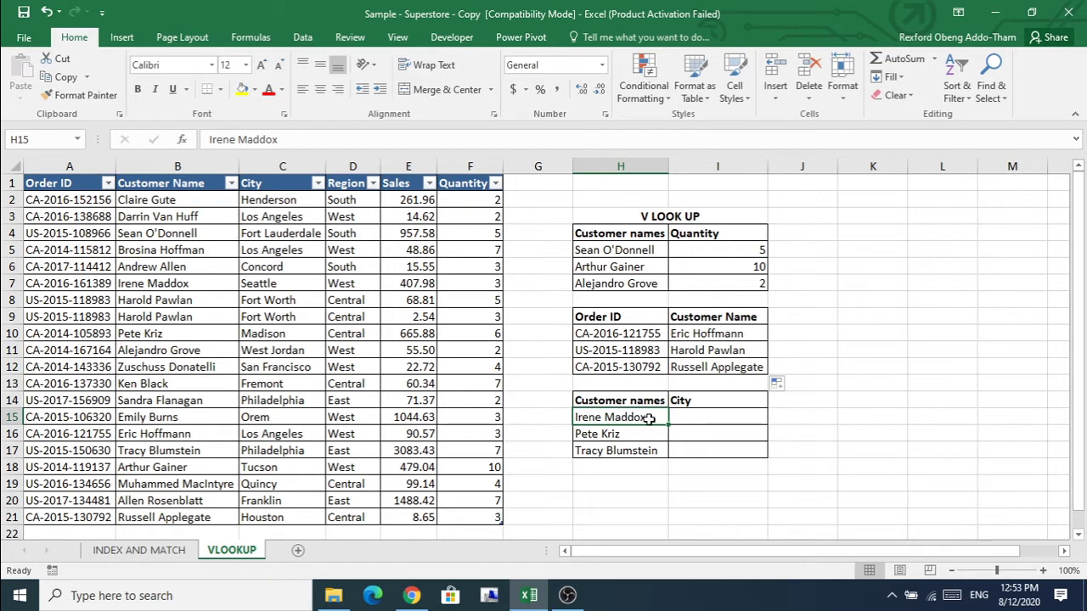
pyautogui.doubleClick(686, 415)
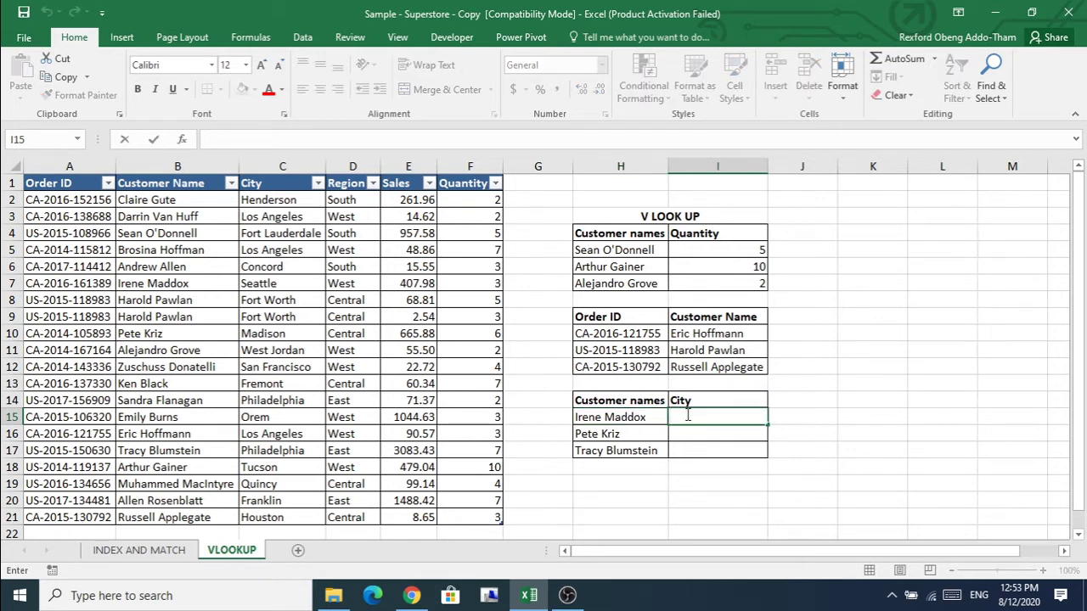
pyautogui.write('=')
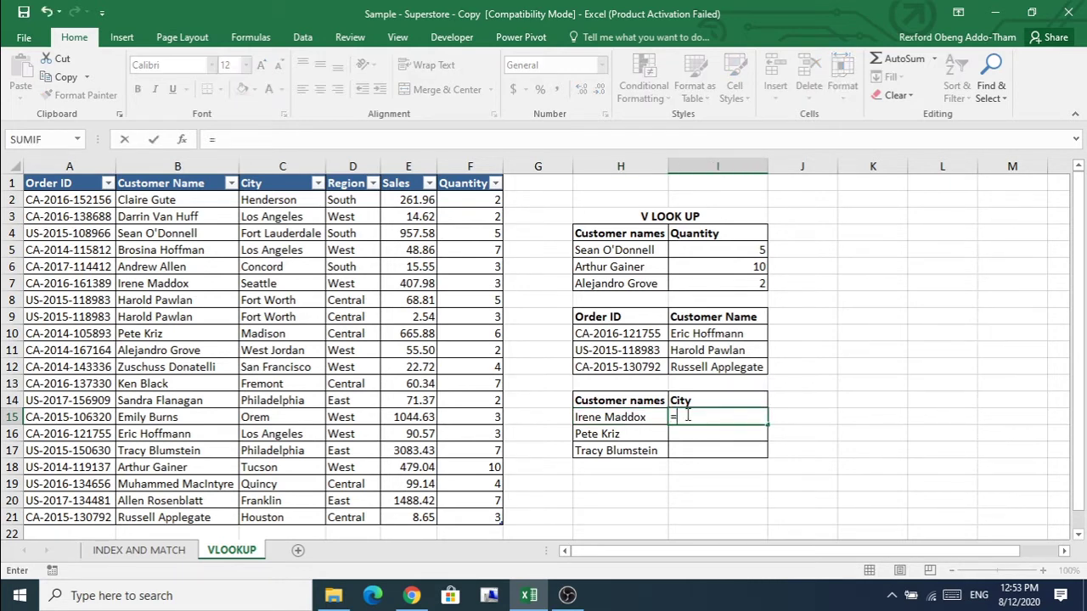
pyautogui.write('vl')
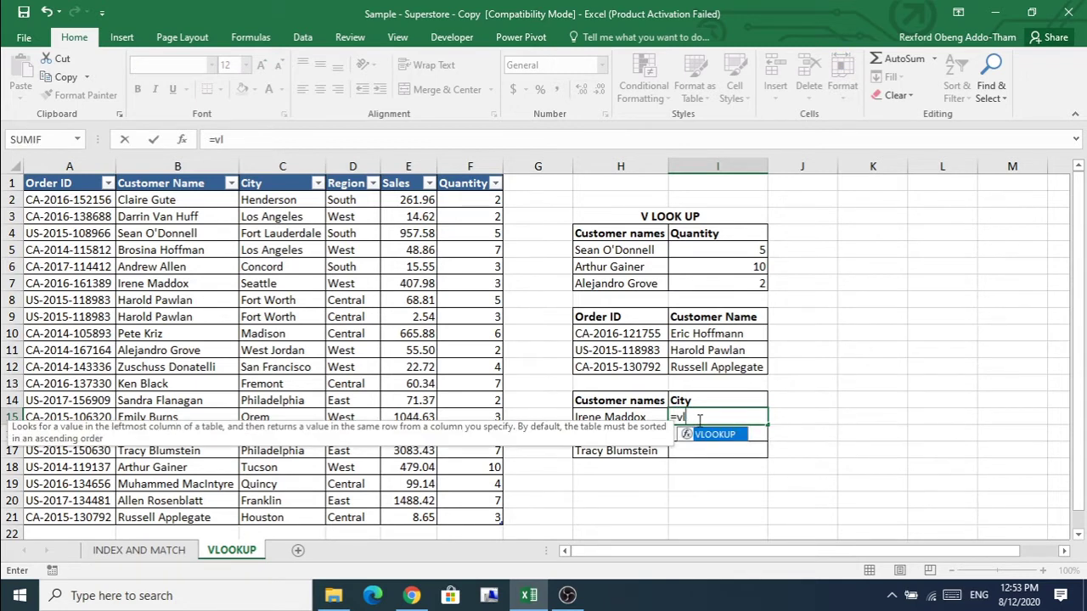
pyautogui.press('Tab')
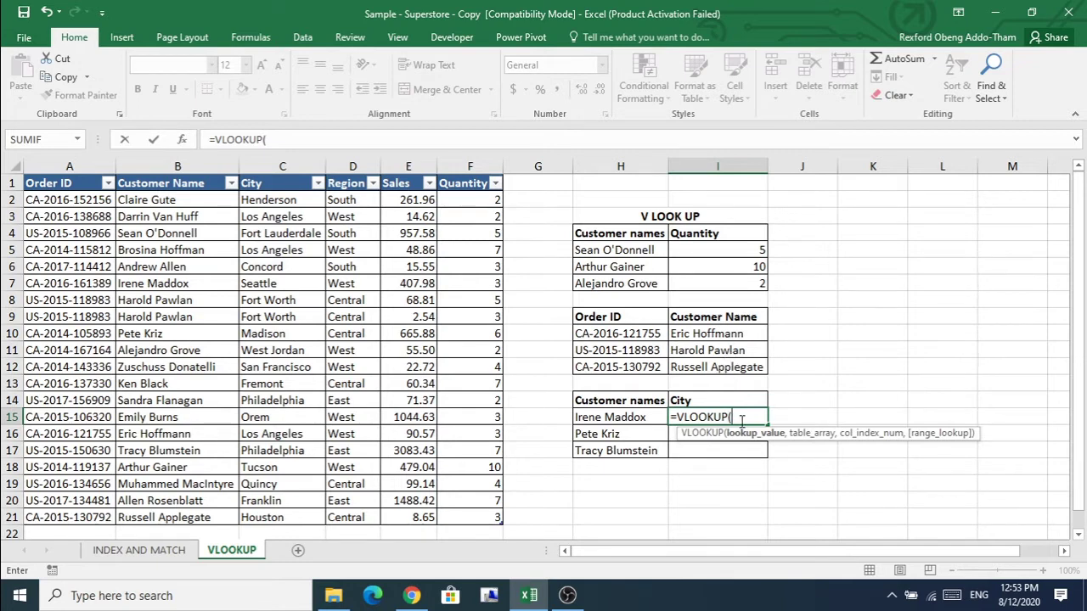
pyautogui.click(609, 416)
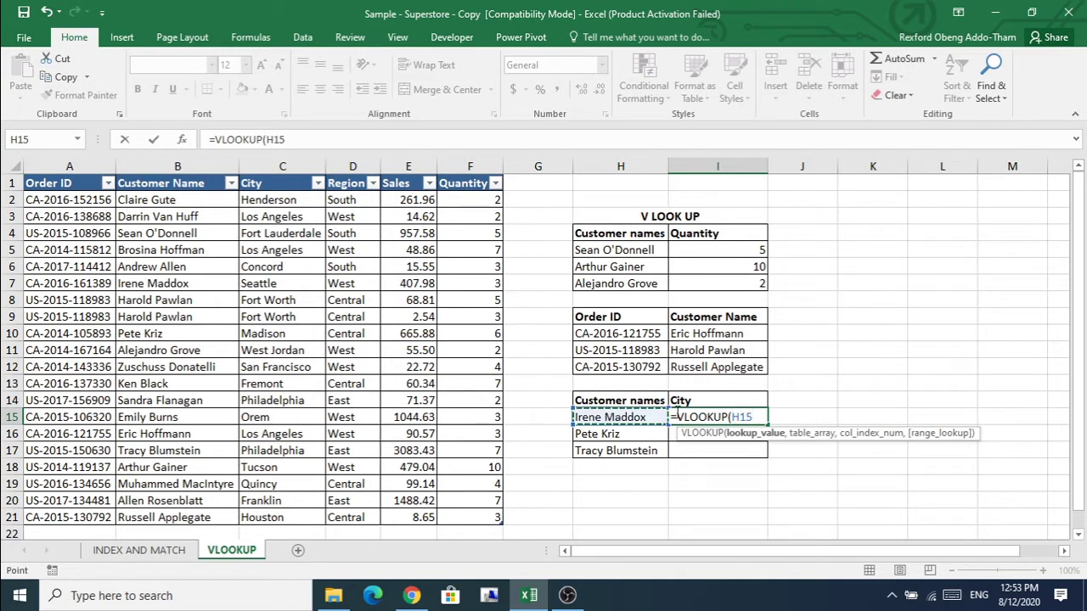
pyautogui.write(',')
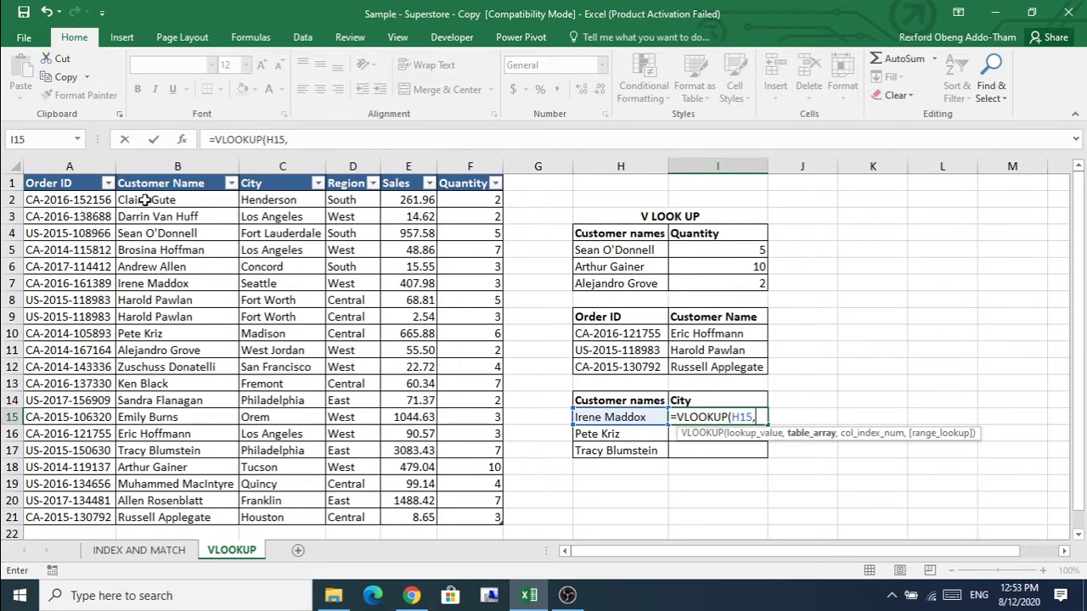
# Step: Set the I15 lookup's table array to the absolute range $B$2:$C$21 and its column index to 2
pyautogui.moveTo(146, 200); pyautogui.dragTo(267, 517)
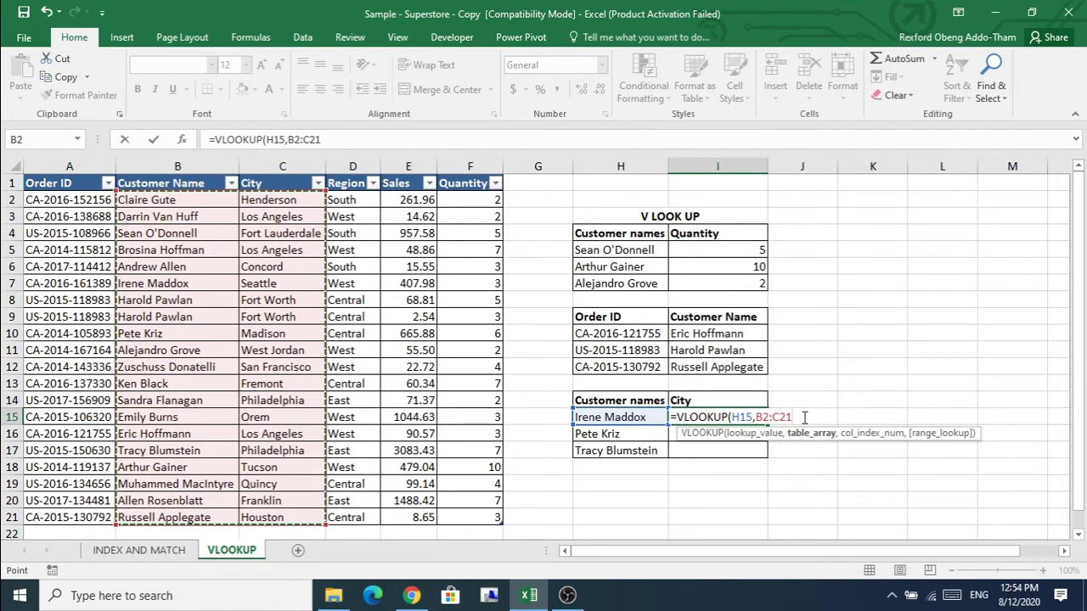
pyautogui.press('F4')
pyautogui.write(',')
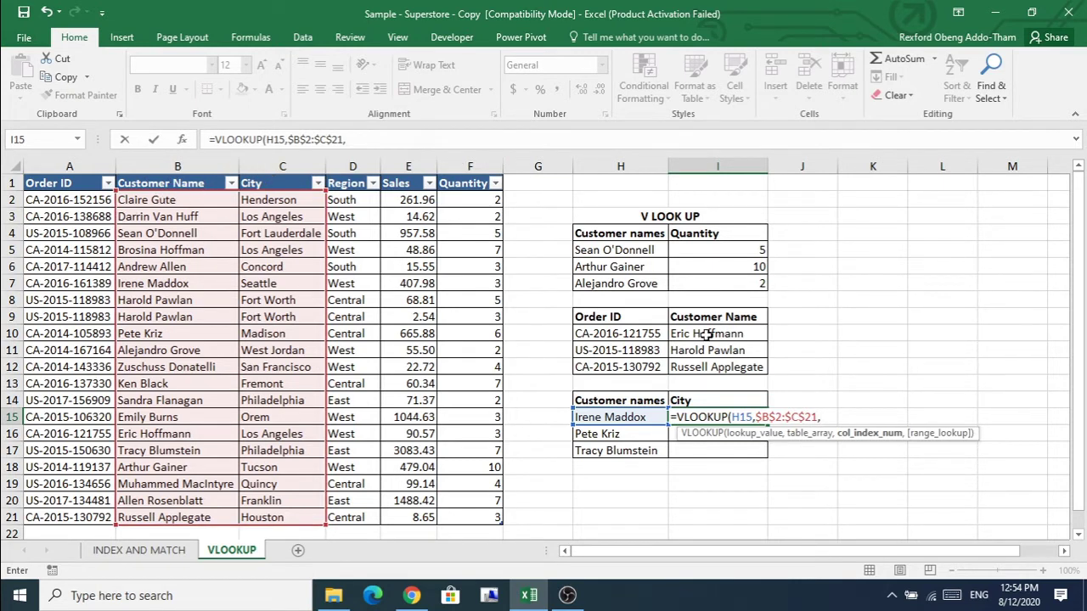
pyautogui.write('2,')
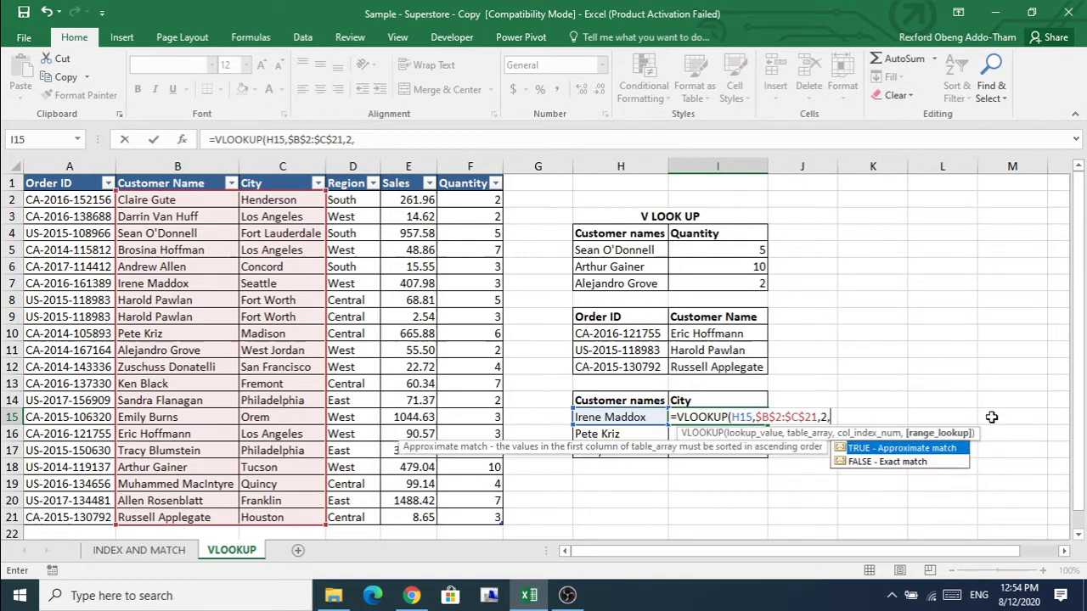
# Step: Finish the I15 VLOOKUP with exact match FALSE and enter the formula
pyautogui.write('fa')
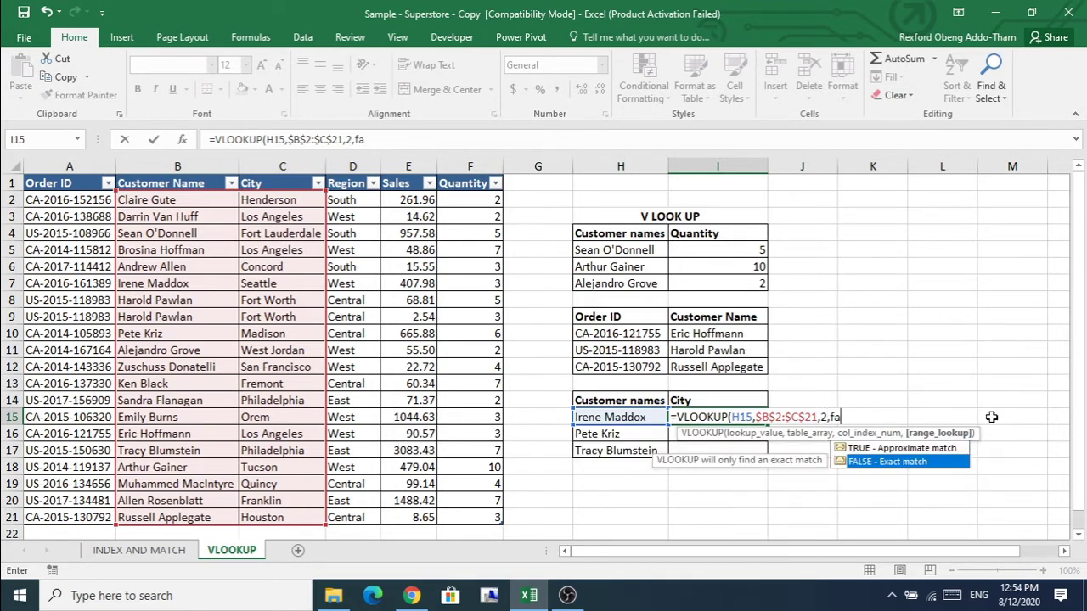
pyautogui.press('Tab')
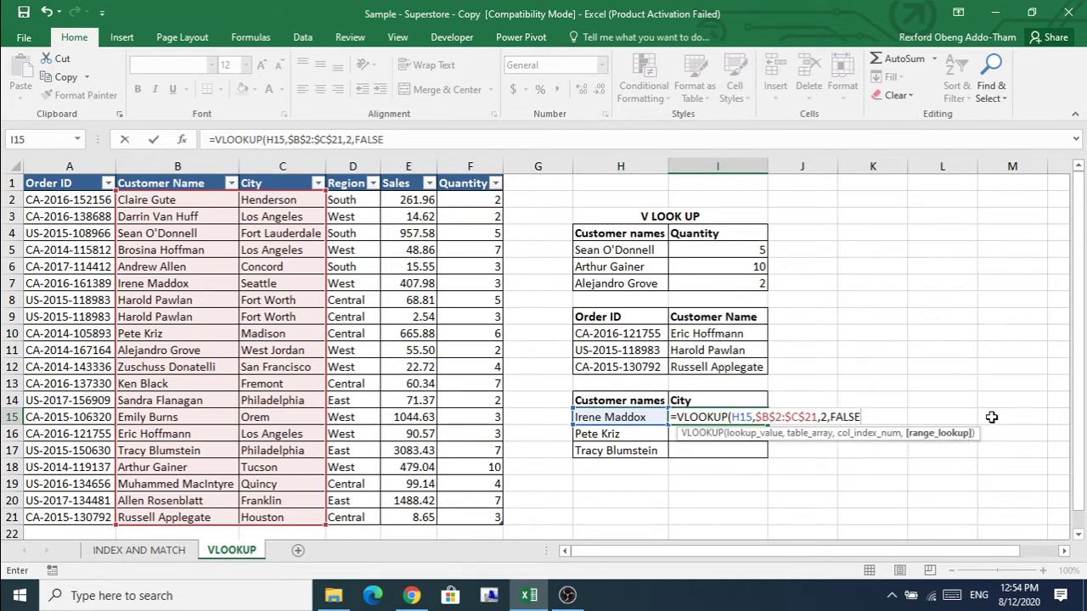
pyautogui.write(')')
pyautogui.press('Return')
# Step: Check the I15 city against the matching customer's source row, and fill the formula down through I17
pyautogui.click(731, 416)
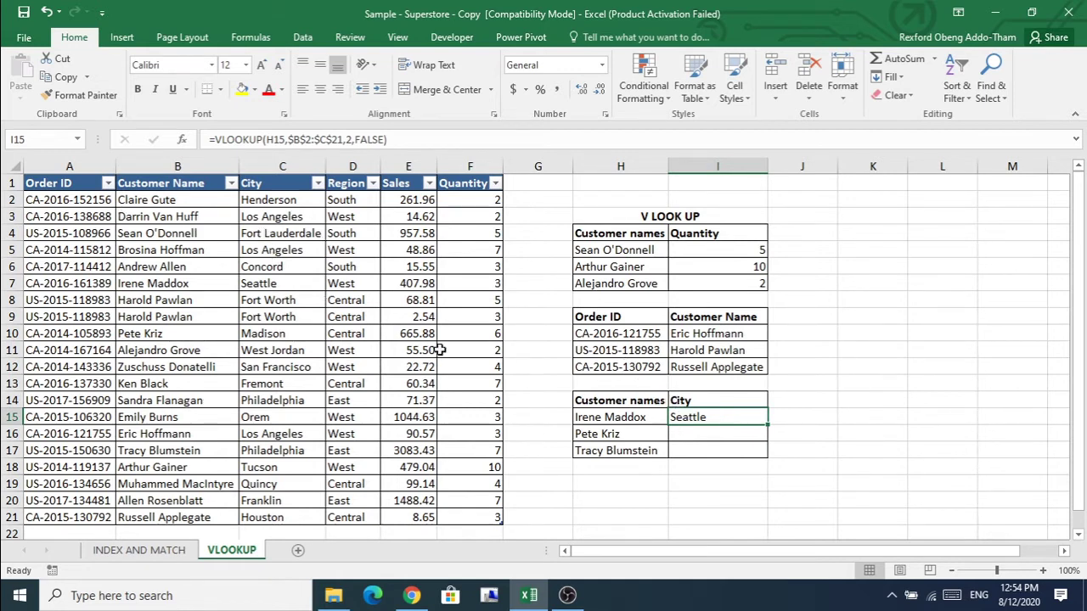
pyautogui.click(146, 285)
pyautogui.click(263, 280)
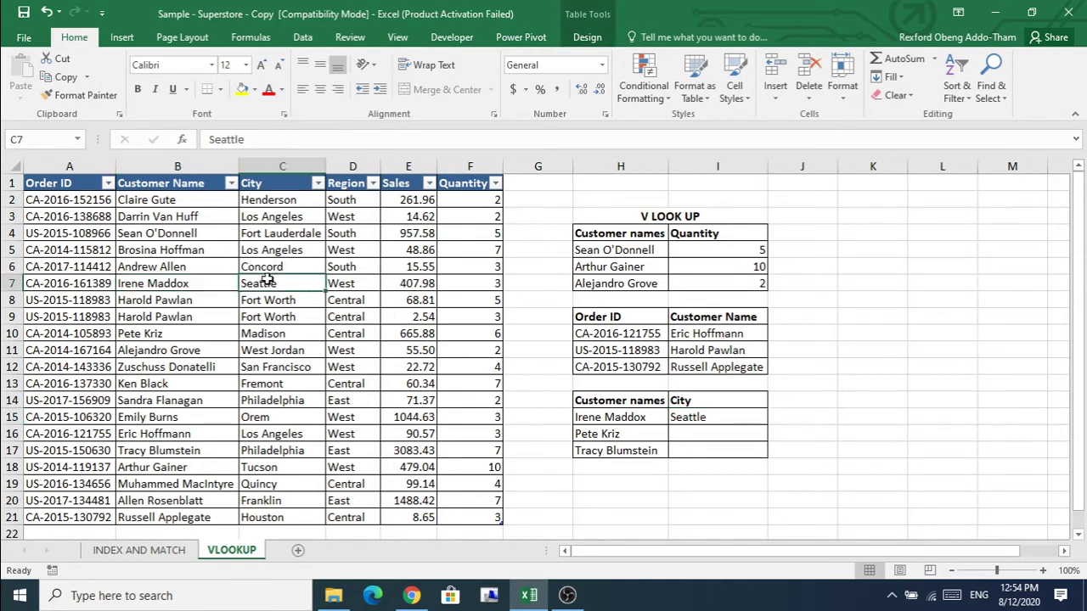
pyautogui.click(704, 413)
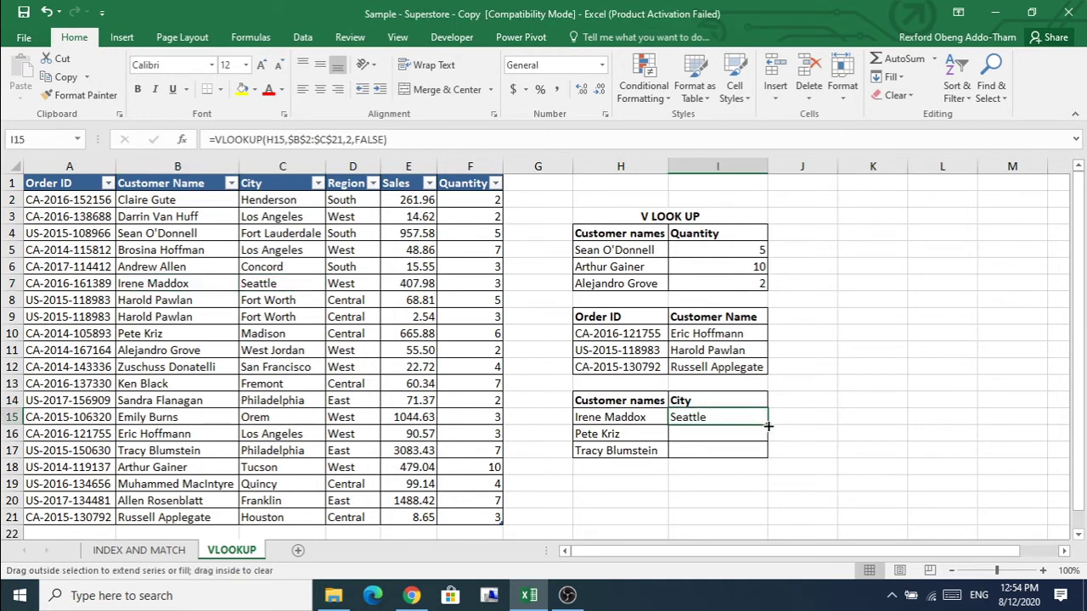
pyautogui.doubleClick(766, 425)
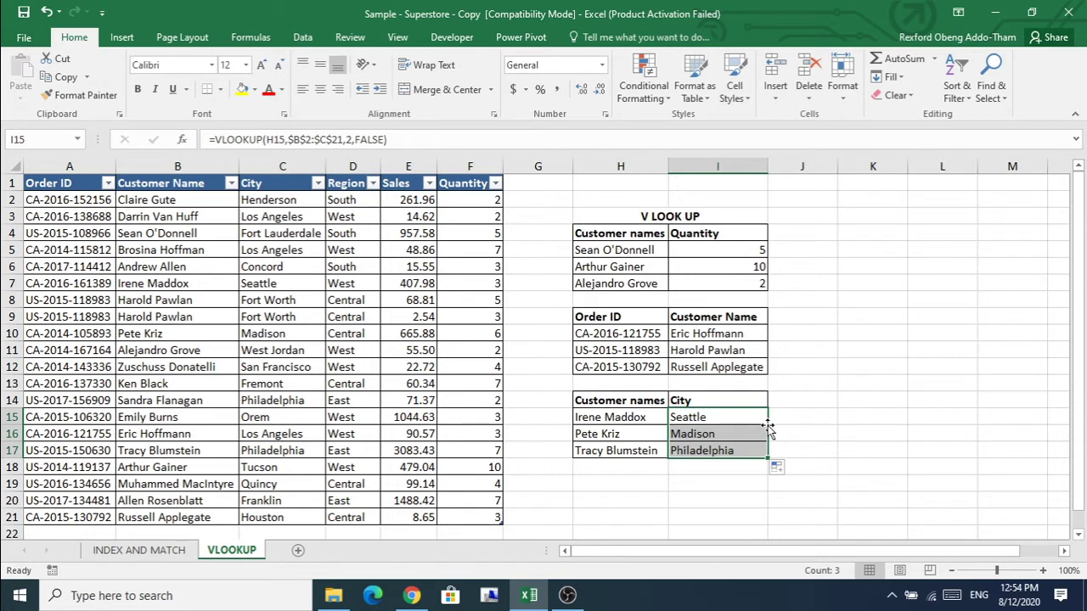
# Step: Review the I10 VLOOKUP formula's lookup value, table array, column index and range lookup arguments
pyautogui.click(690, 334)
pyautogui.doubleClick(690, 334)
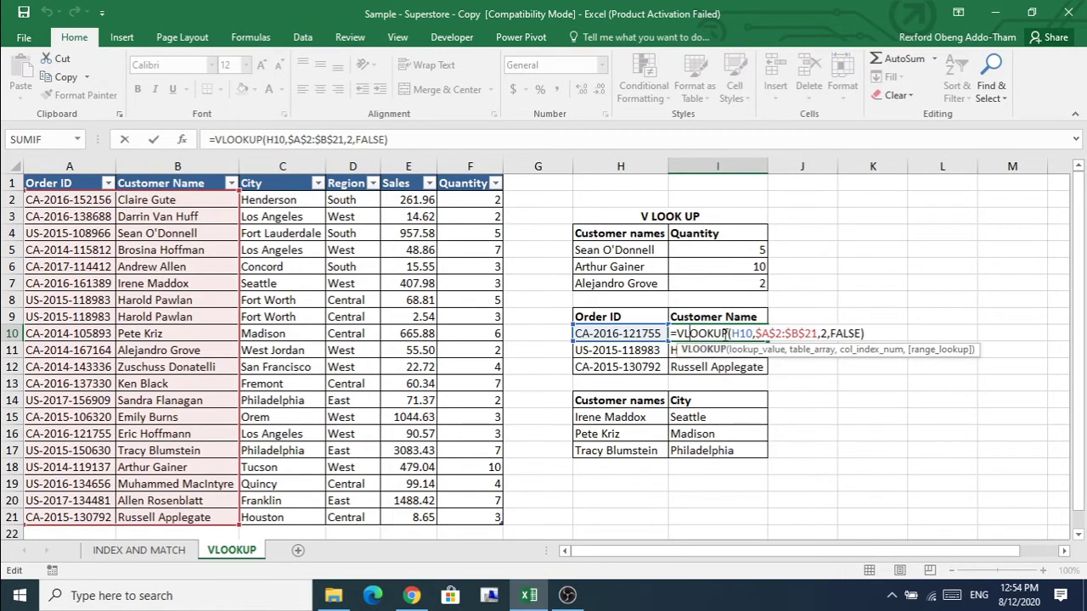
pyautogui.click(745, 333)
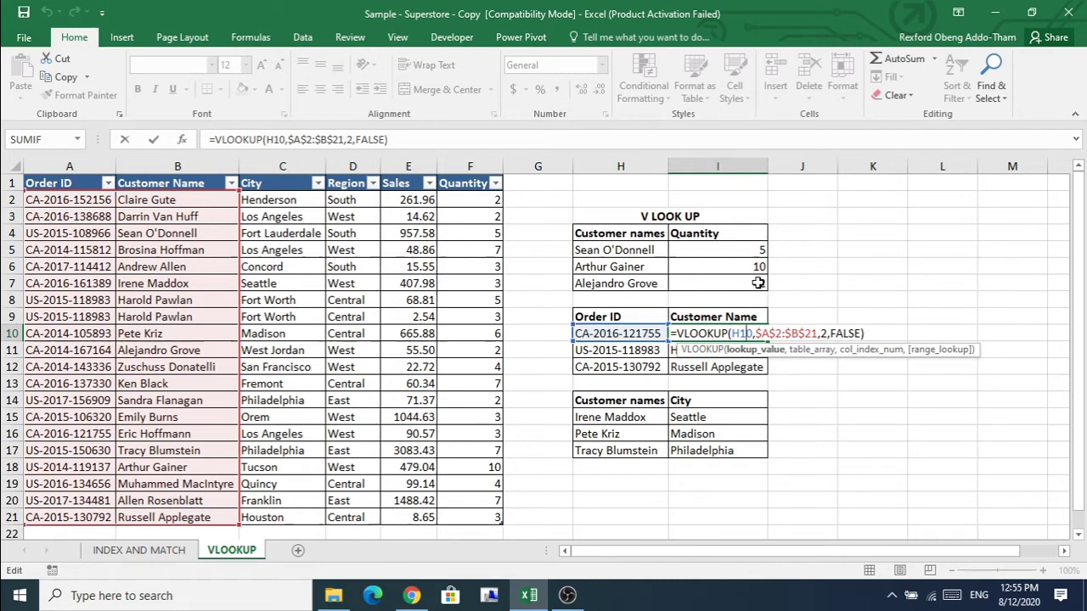
pyautogui.click(782, 334)
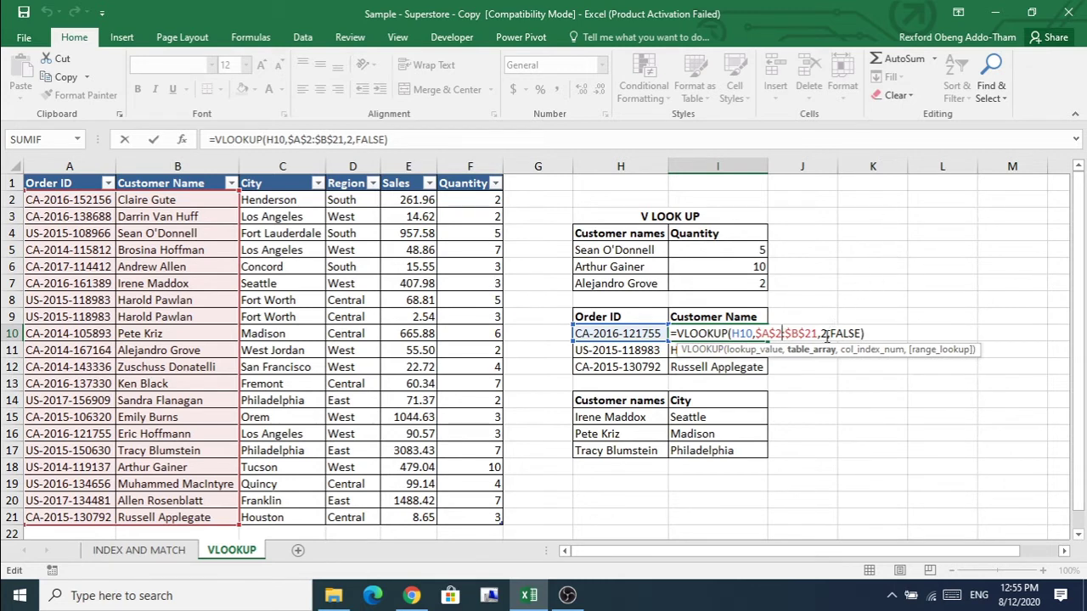
pyautogui.click(826, 334)
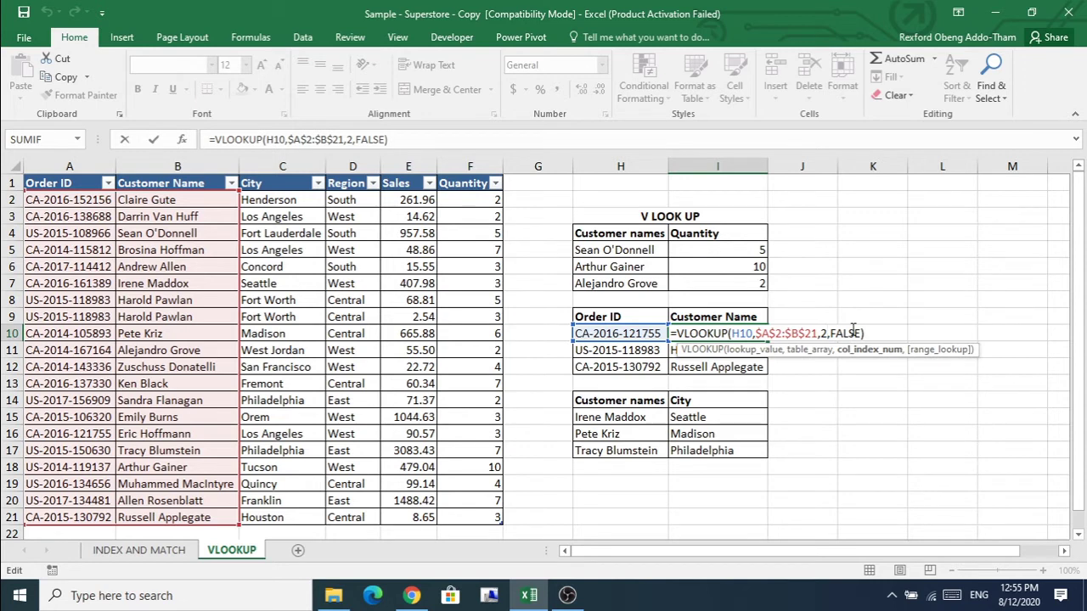
pyautogui.click(854, 333)
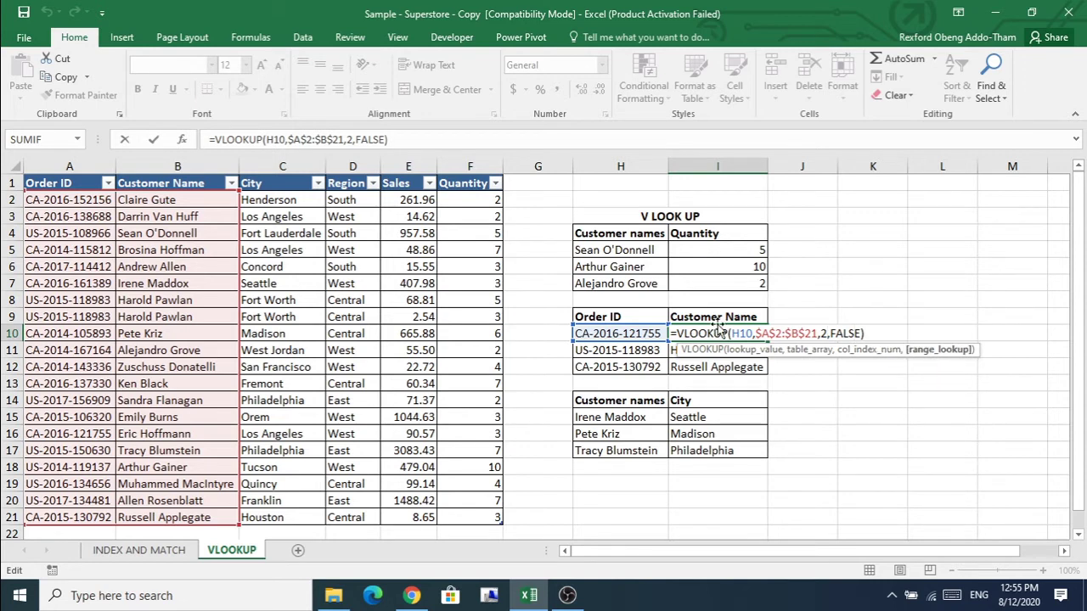
# Step: Examine the INDEX and MATCH arguments of the I6 customer name formula on the INDEX AND MATCH sheet
pyautogui.click(164, 550)
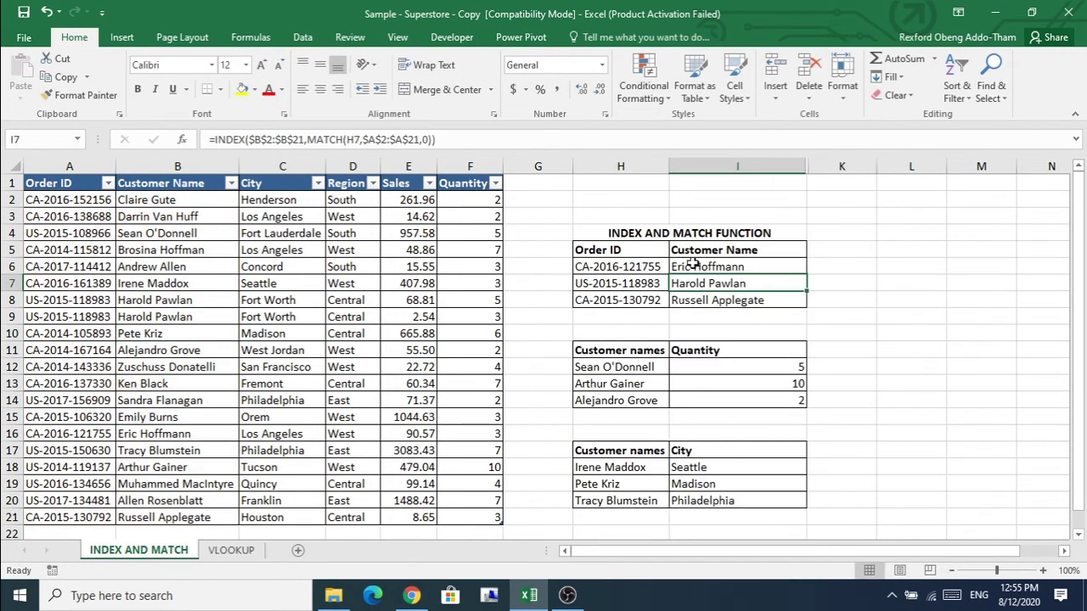
pyautogui.doubleClick(704, 266)
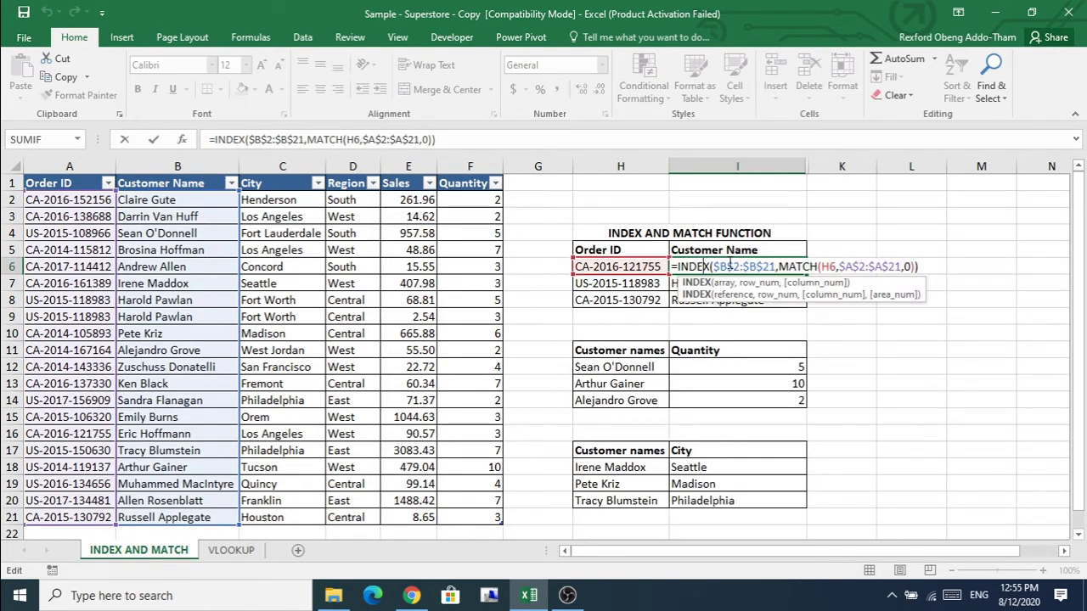
pyautogui.click(728, 266)
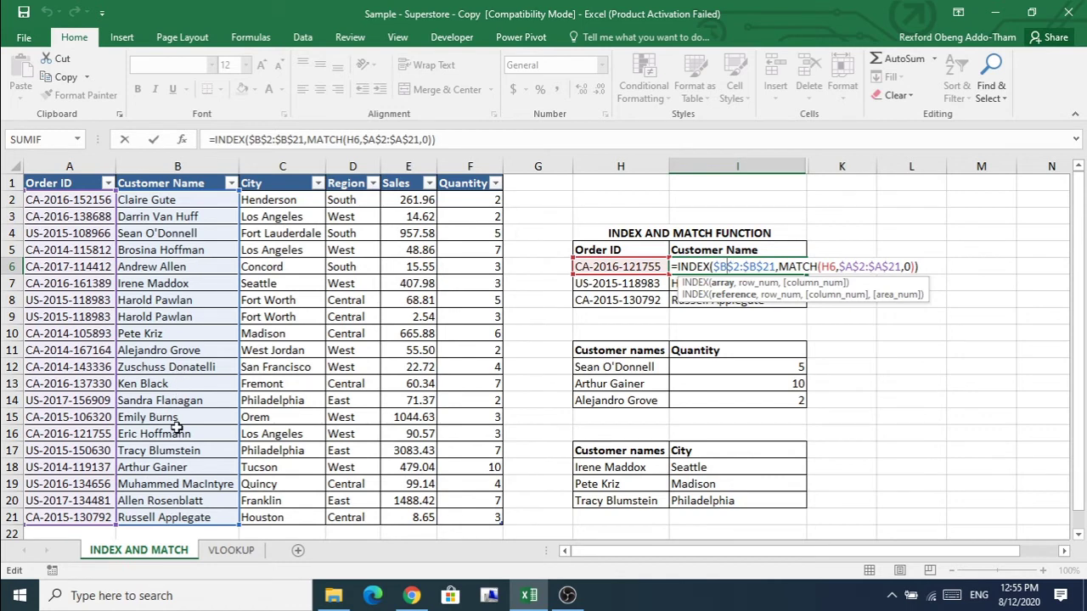
pyautogui.click(806, 267)
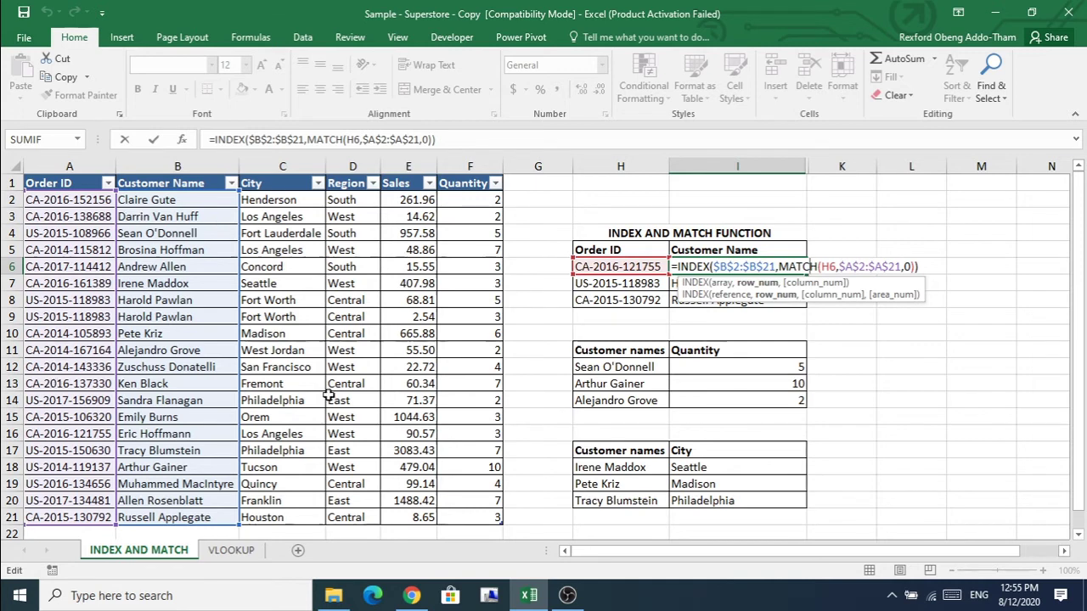
pyautogui.click(922, 267)
pyautogui.press('Return')
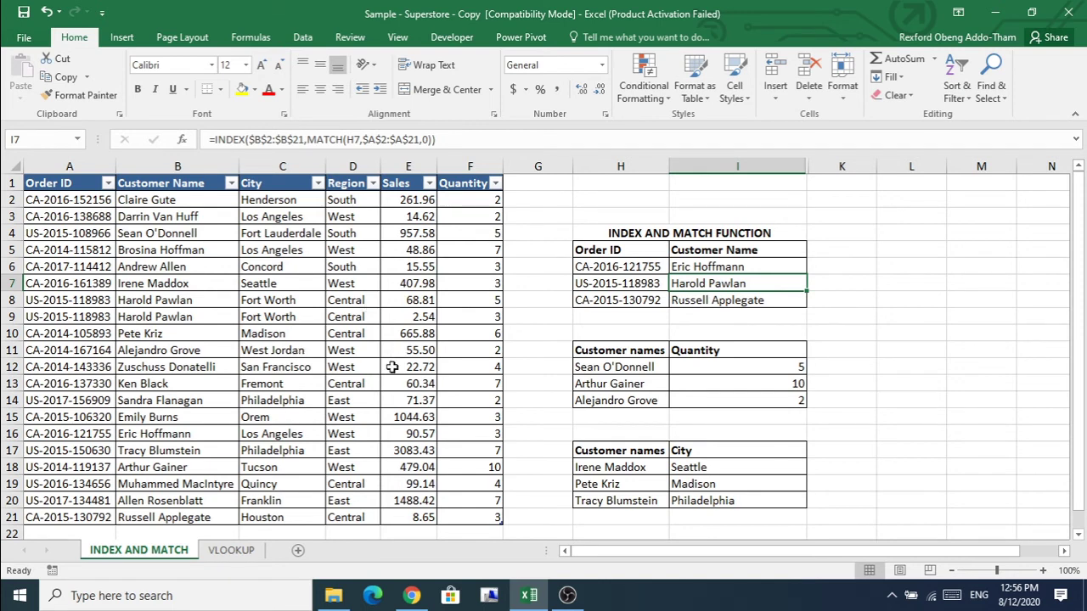
pyautogui.click(766, 307)
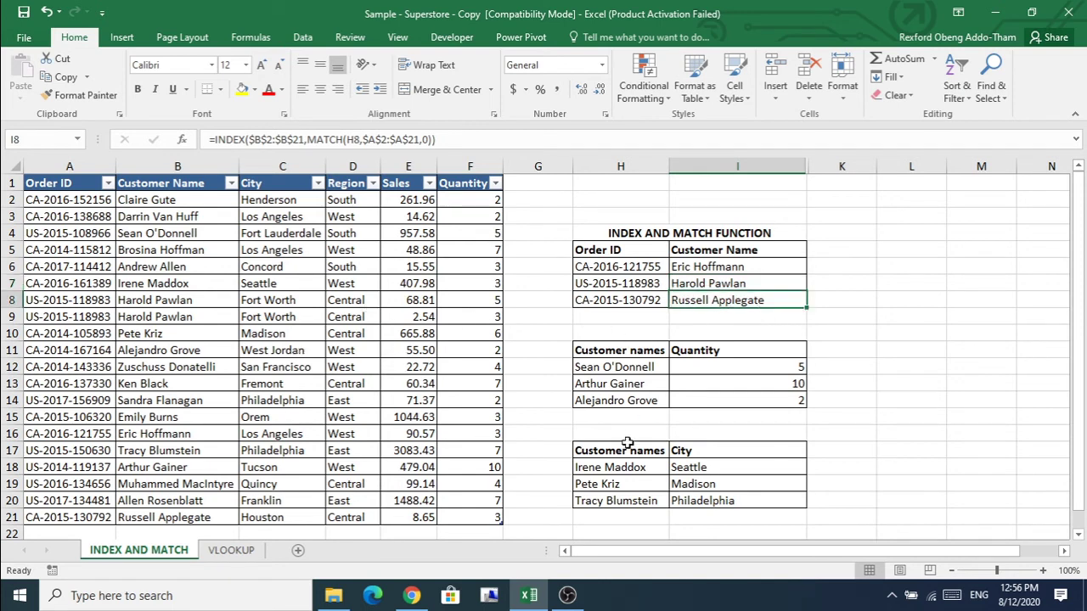